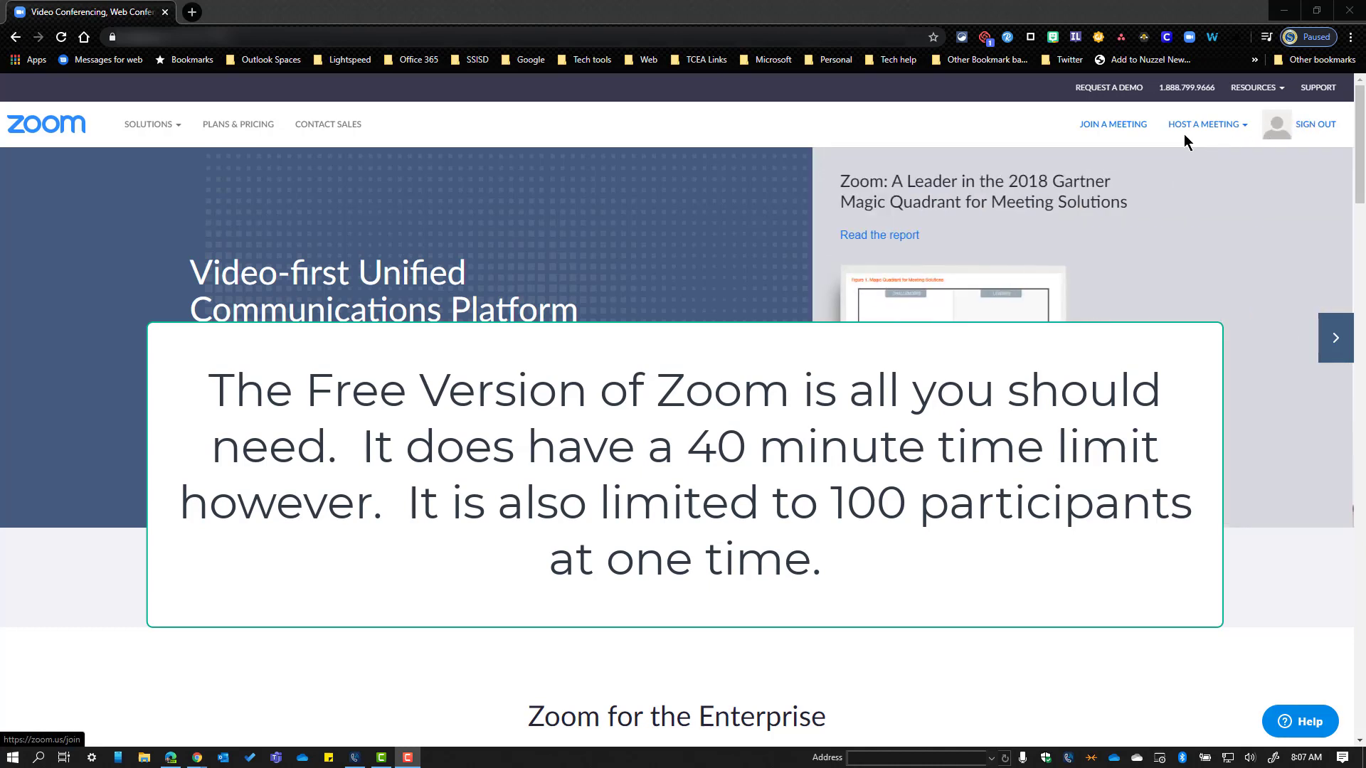
Start hosting a meeting with video on and open it in the Zoom Meetings application.
click(1179, 130)
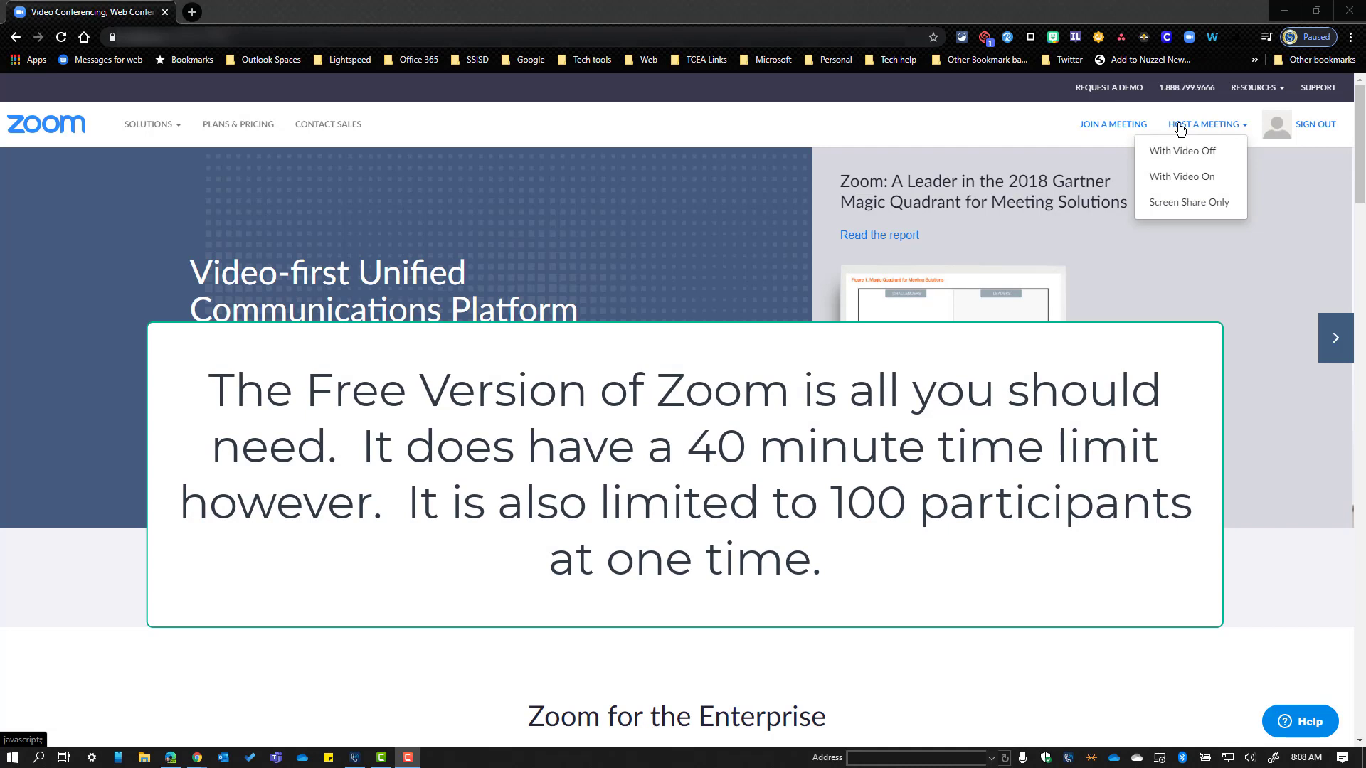
mouse_move(1133, 130)
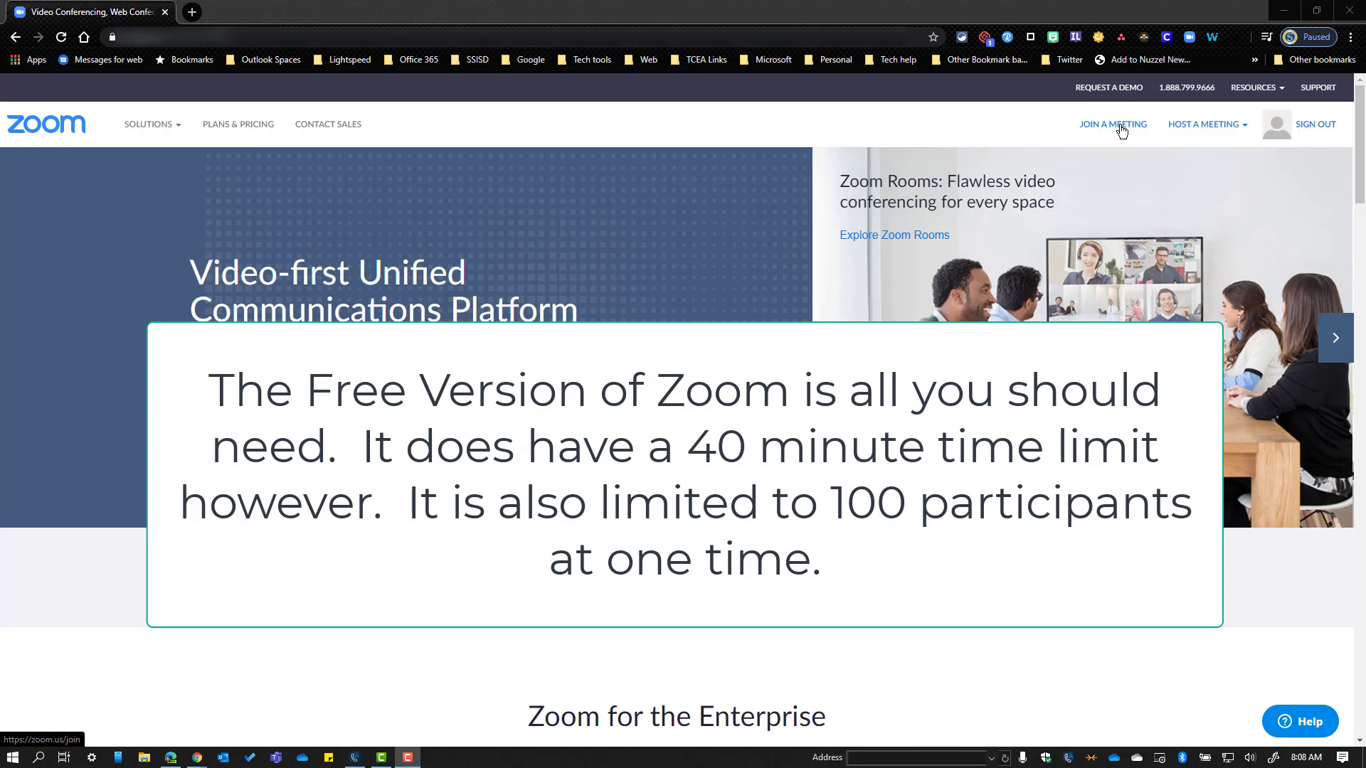
mouse_move(1200, 129)
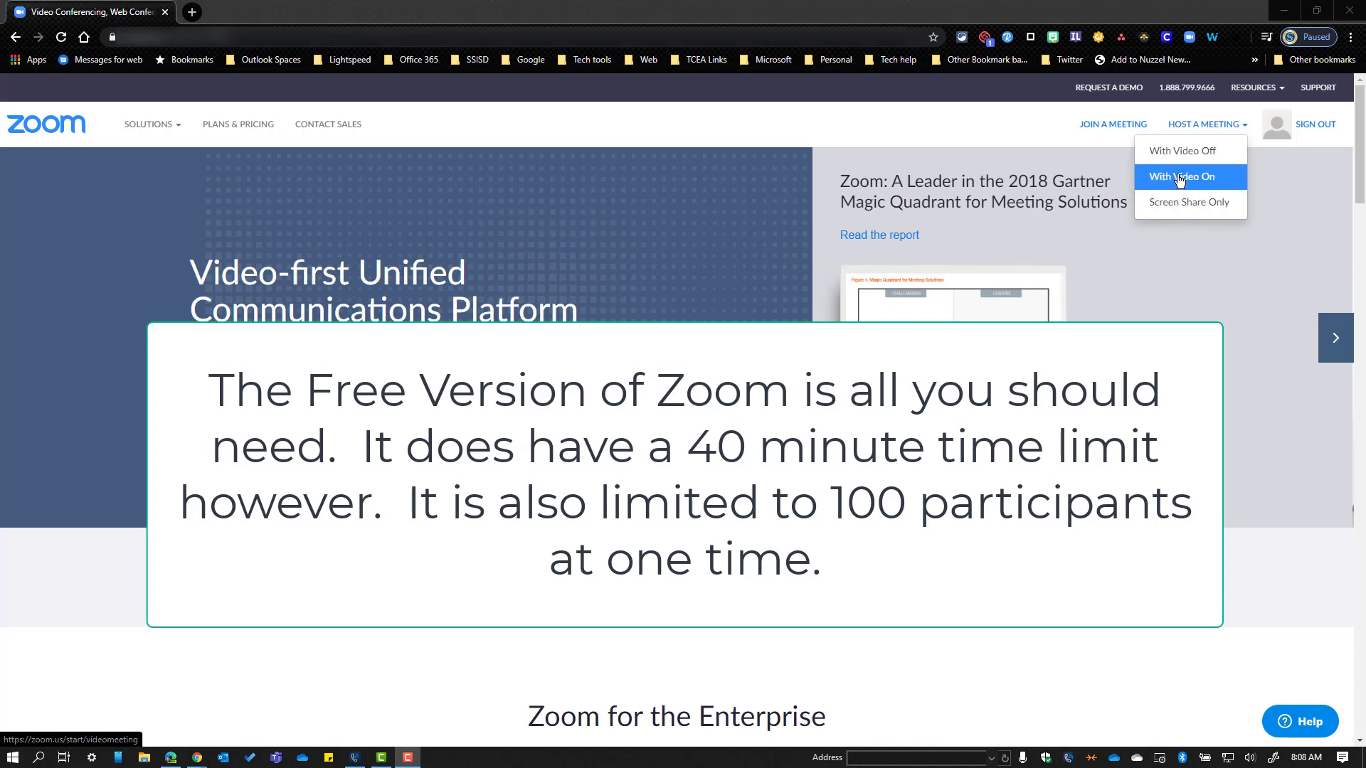
click(1179, 179)
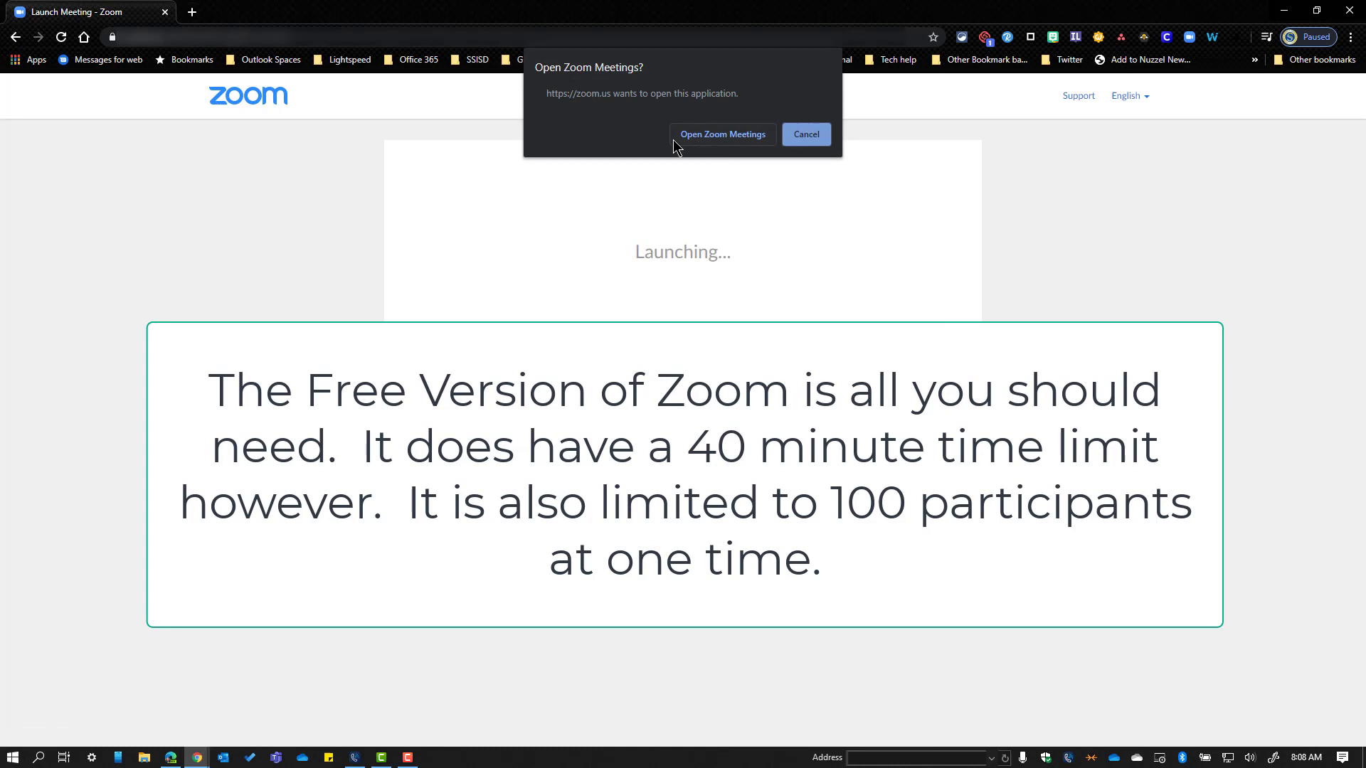
click(719, 136)
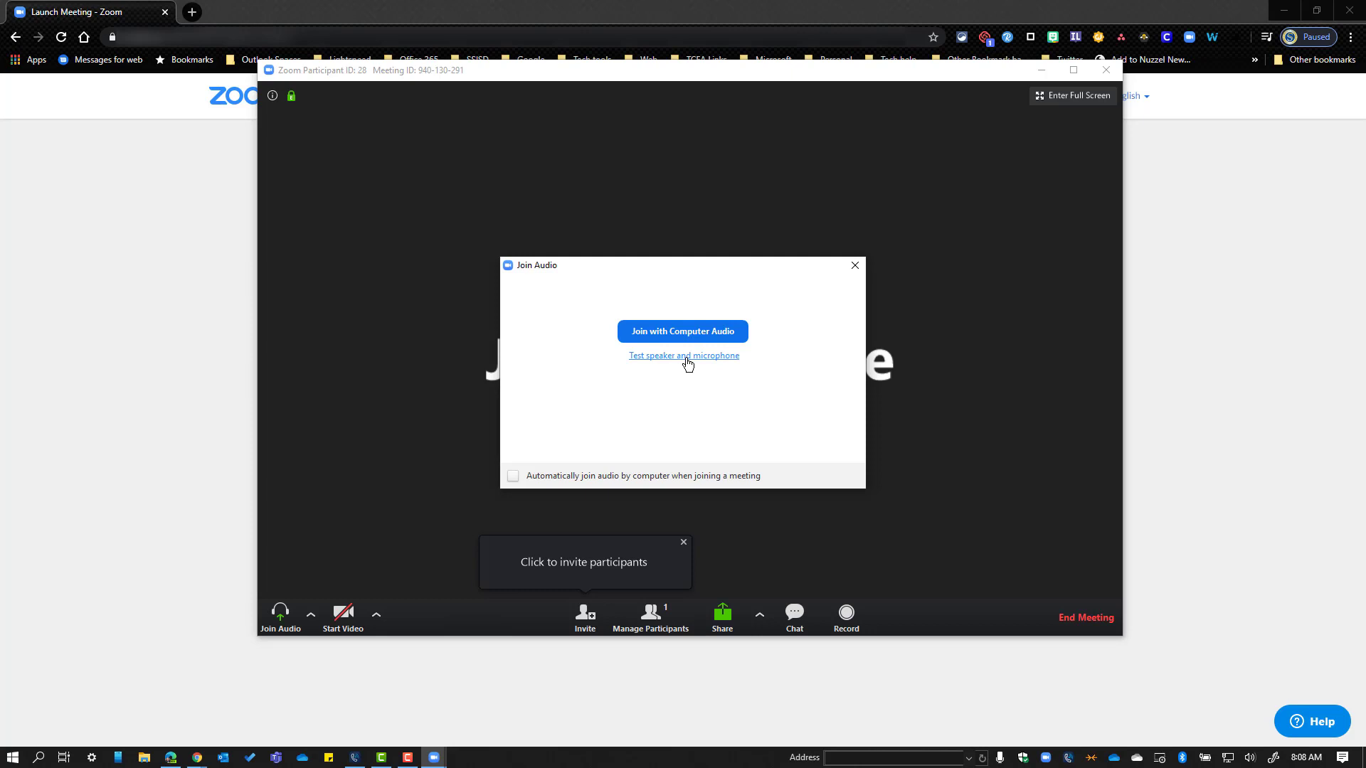
Test the speaker and microphone, confirming that both work, and join the meeting with computer audio.
click(684, 357)
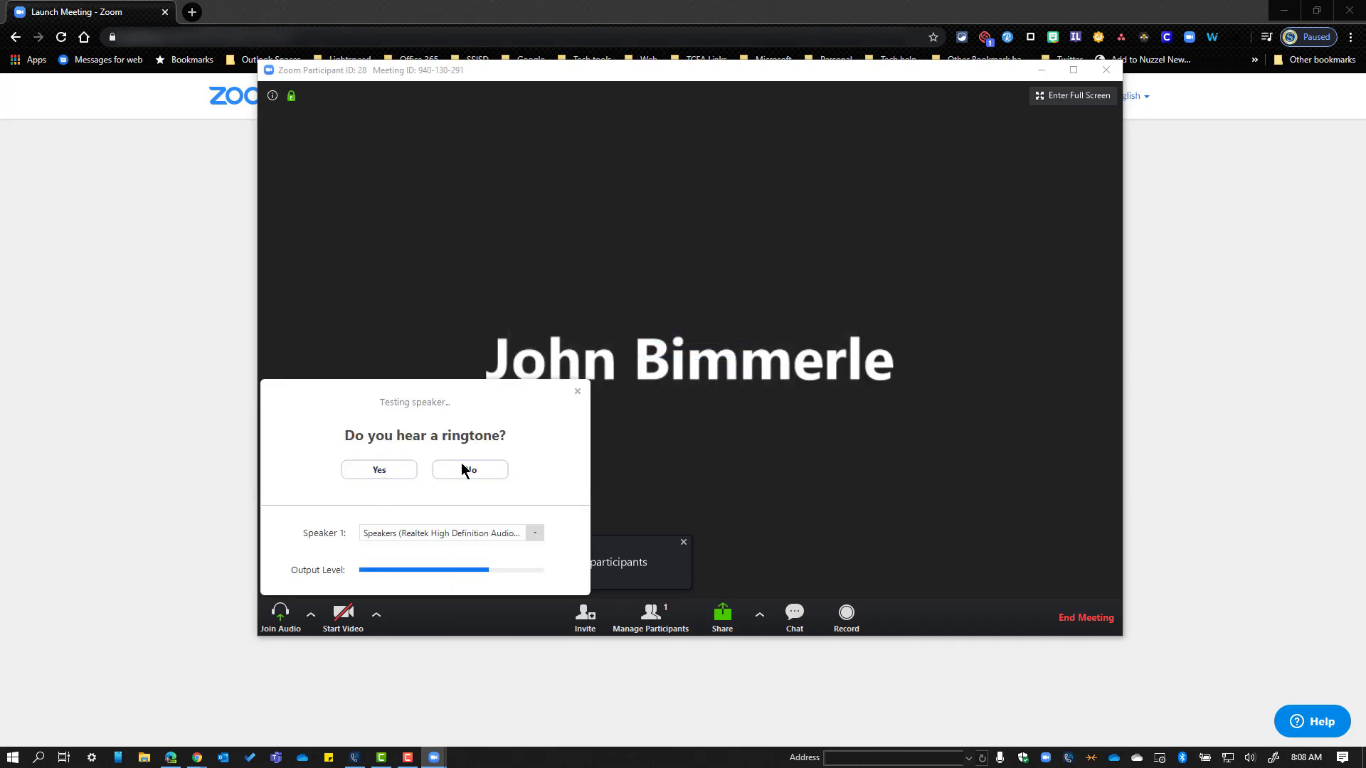
click(391, 471)
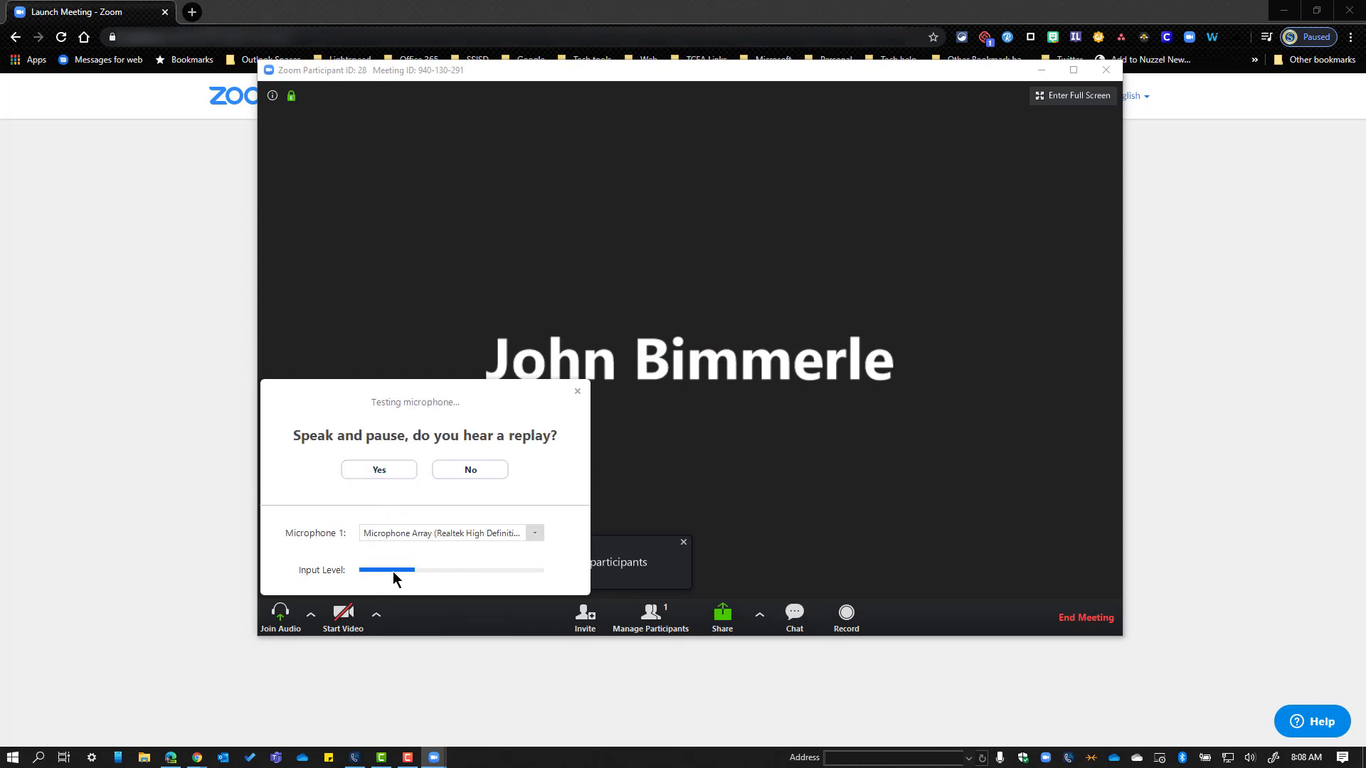
click(400, 471)
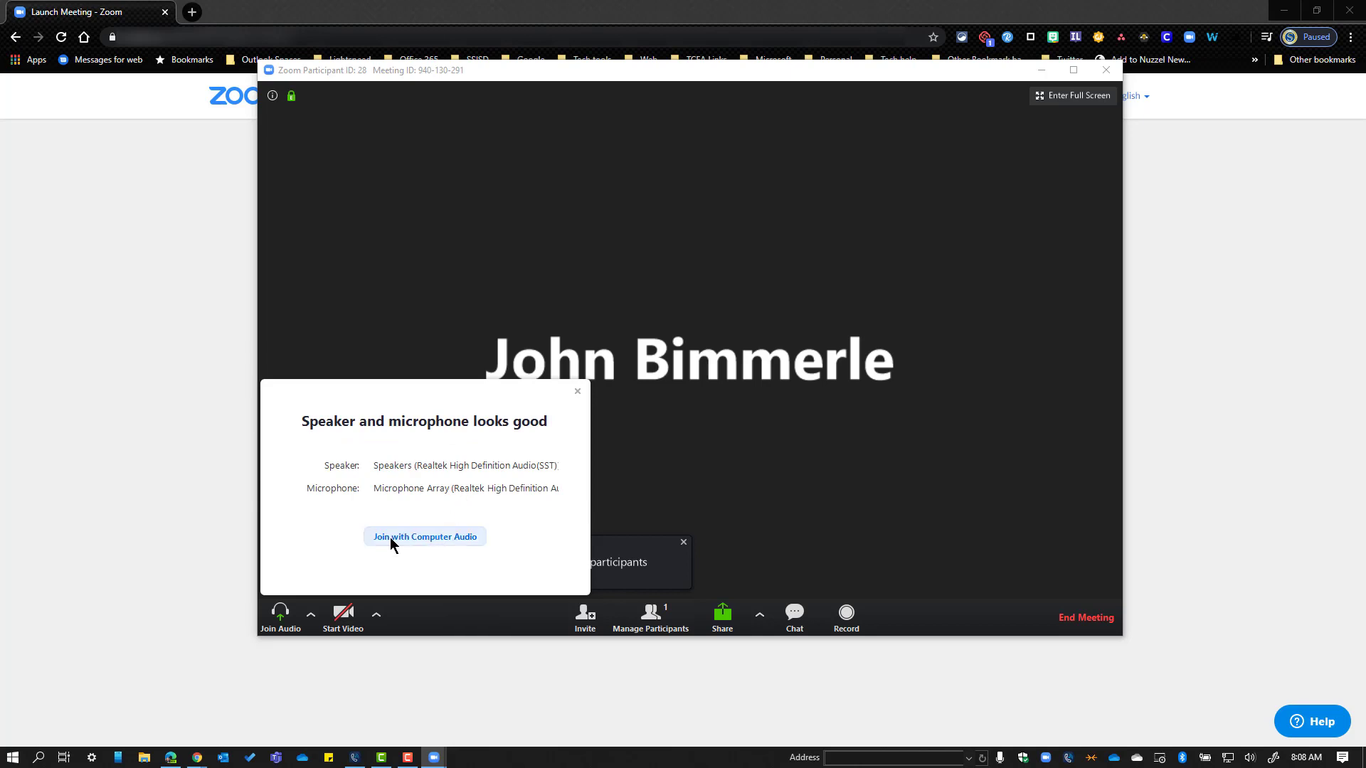
click(424, 538)
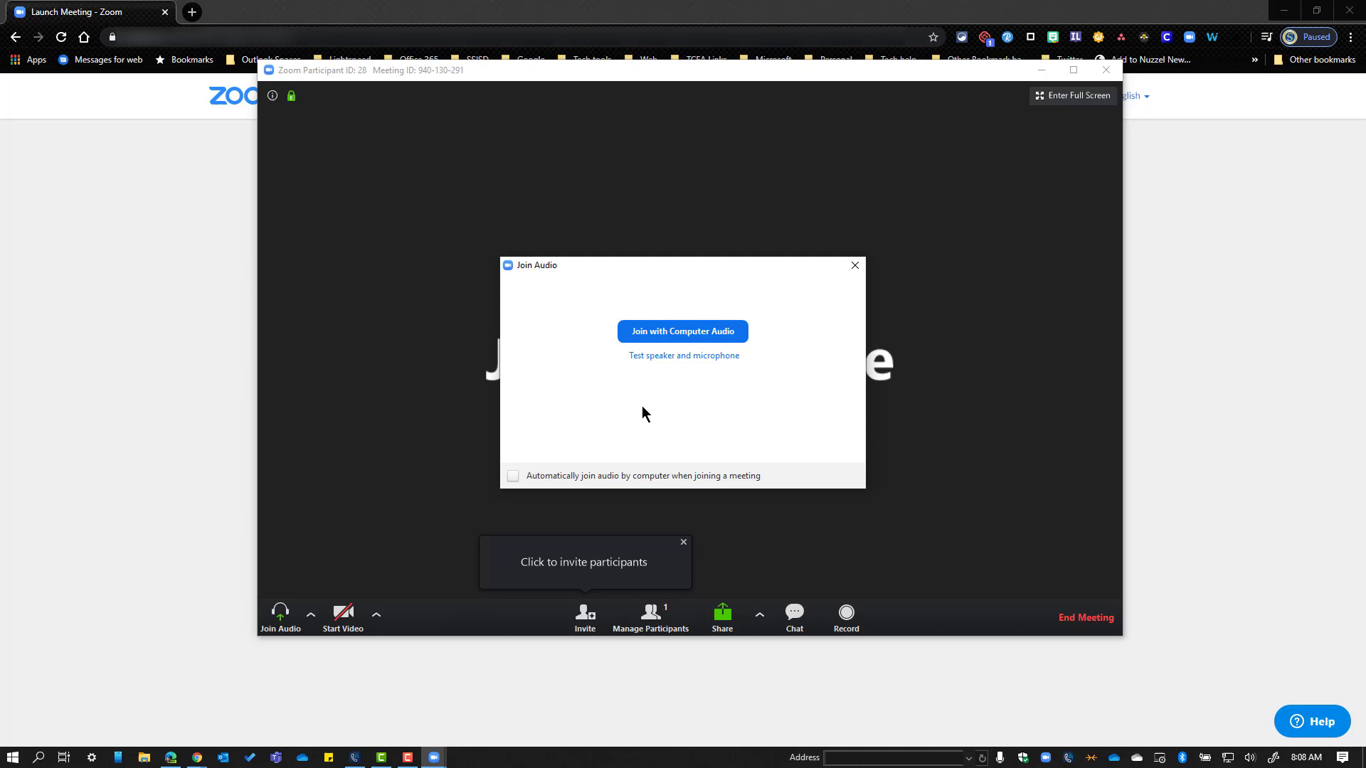
click(710, 333)
click(687, 335)
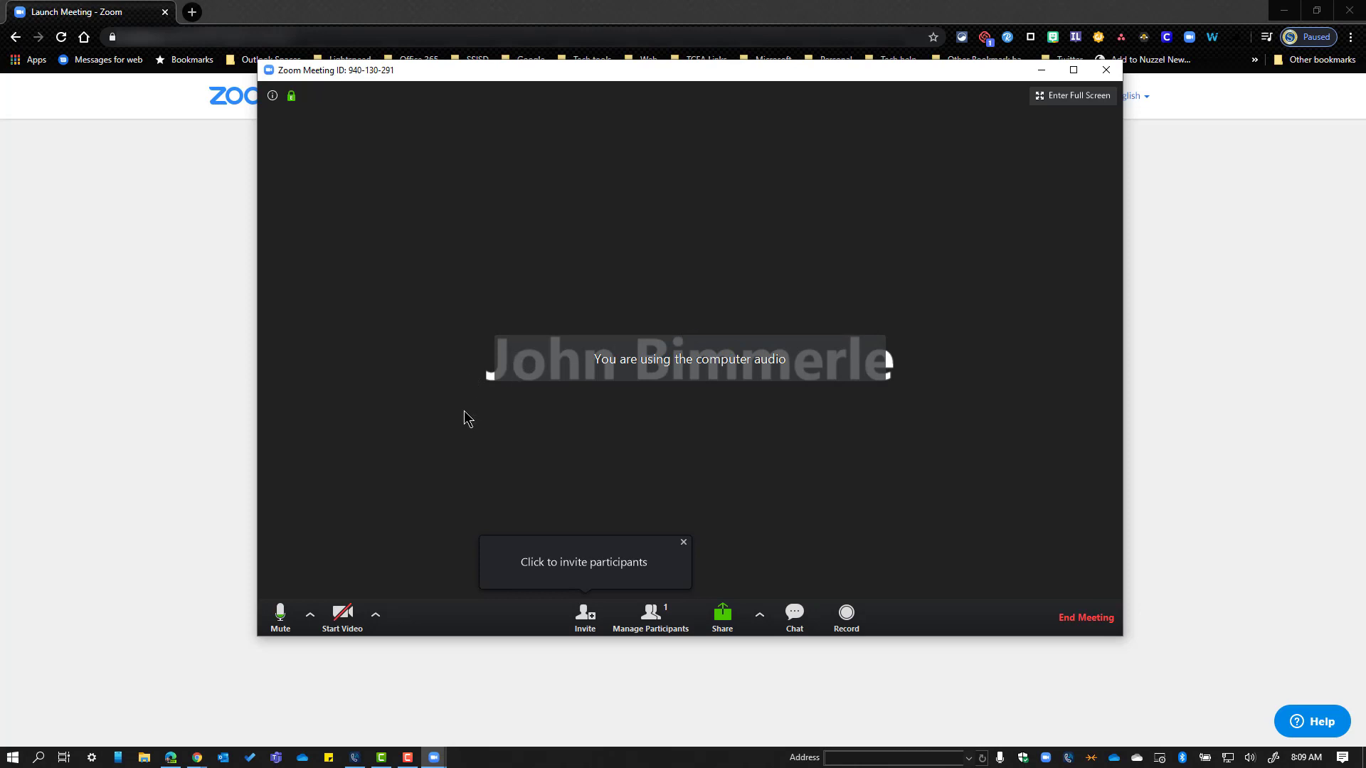
Mute the microphone and start the camera video in the meeting.
click(282, 621)
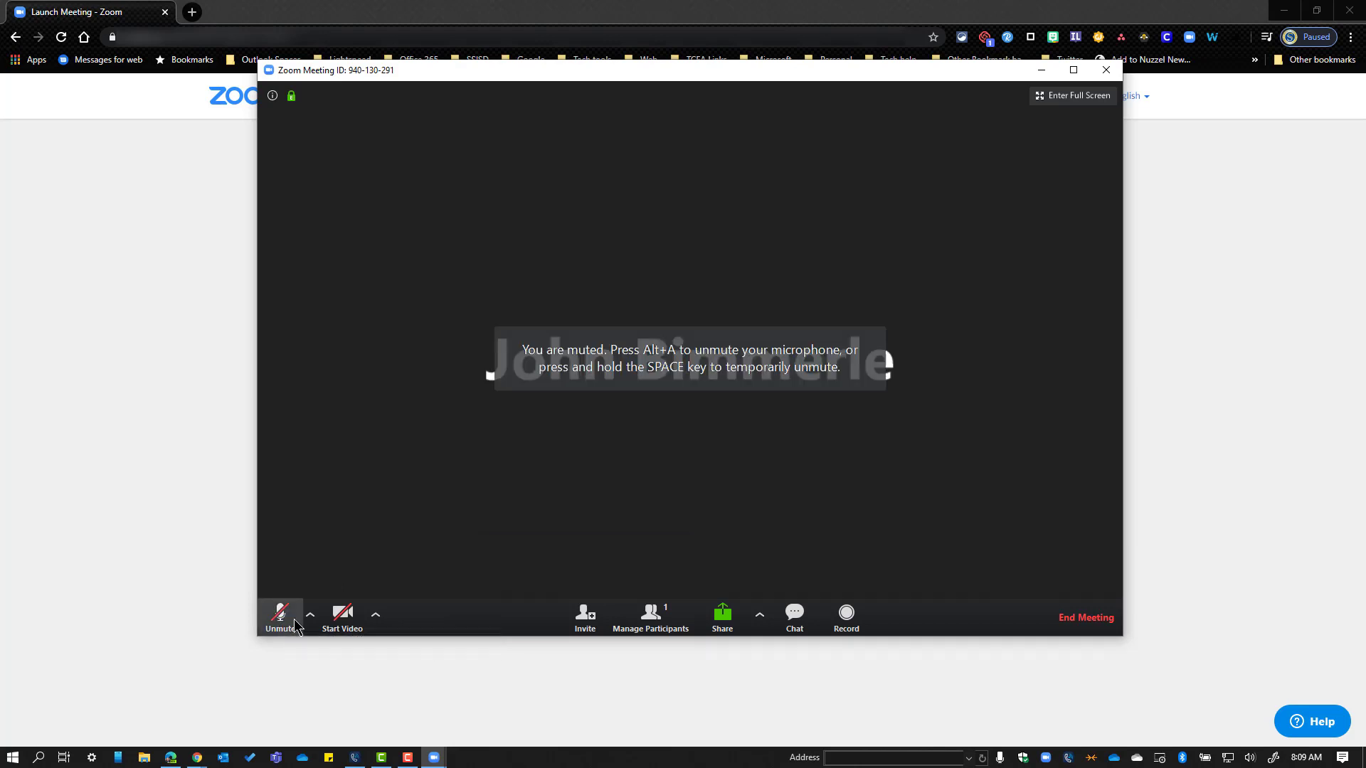
click(288, 625)
click(296, 623)
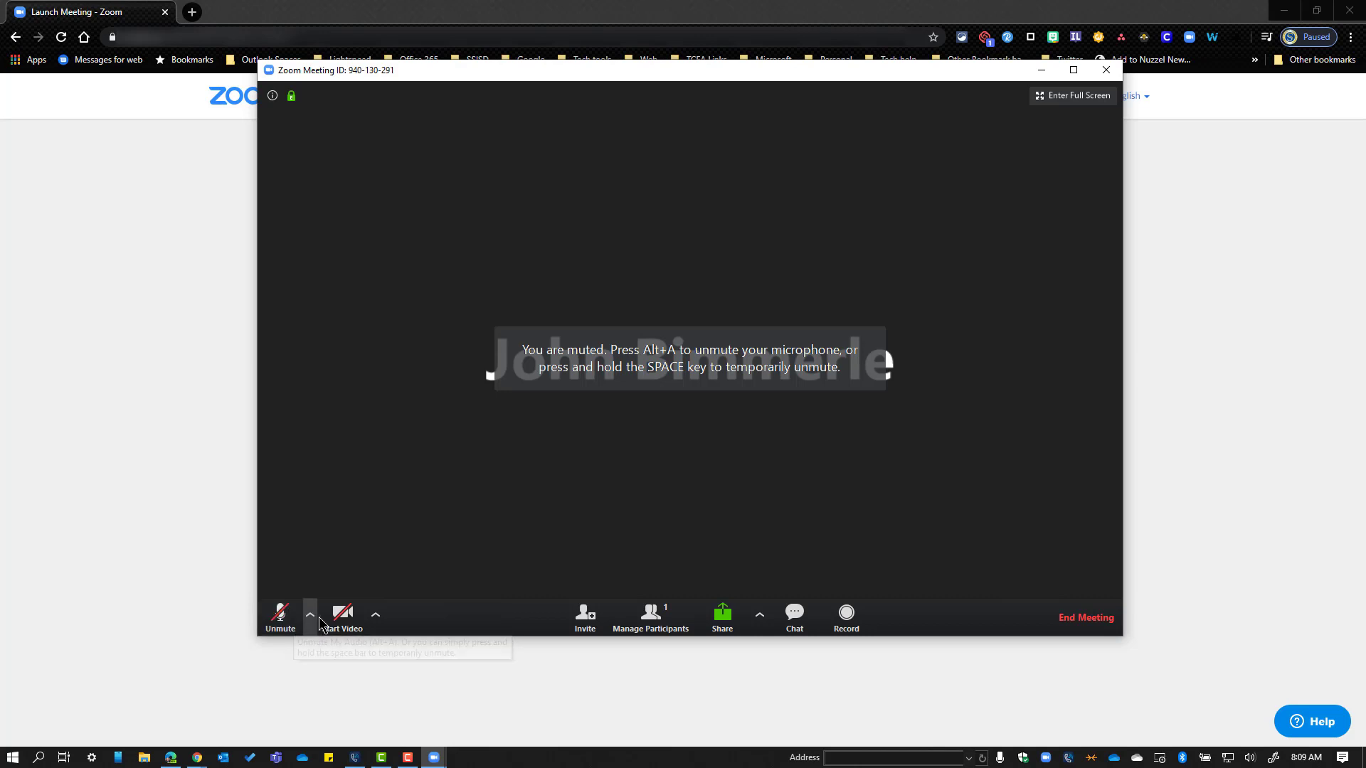
click(340, 619)
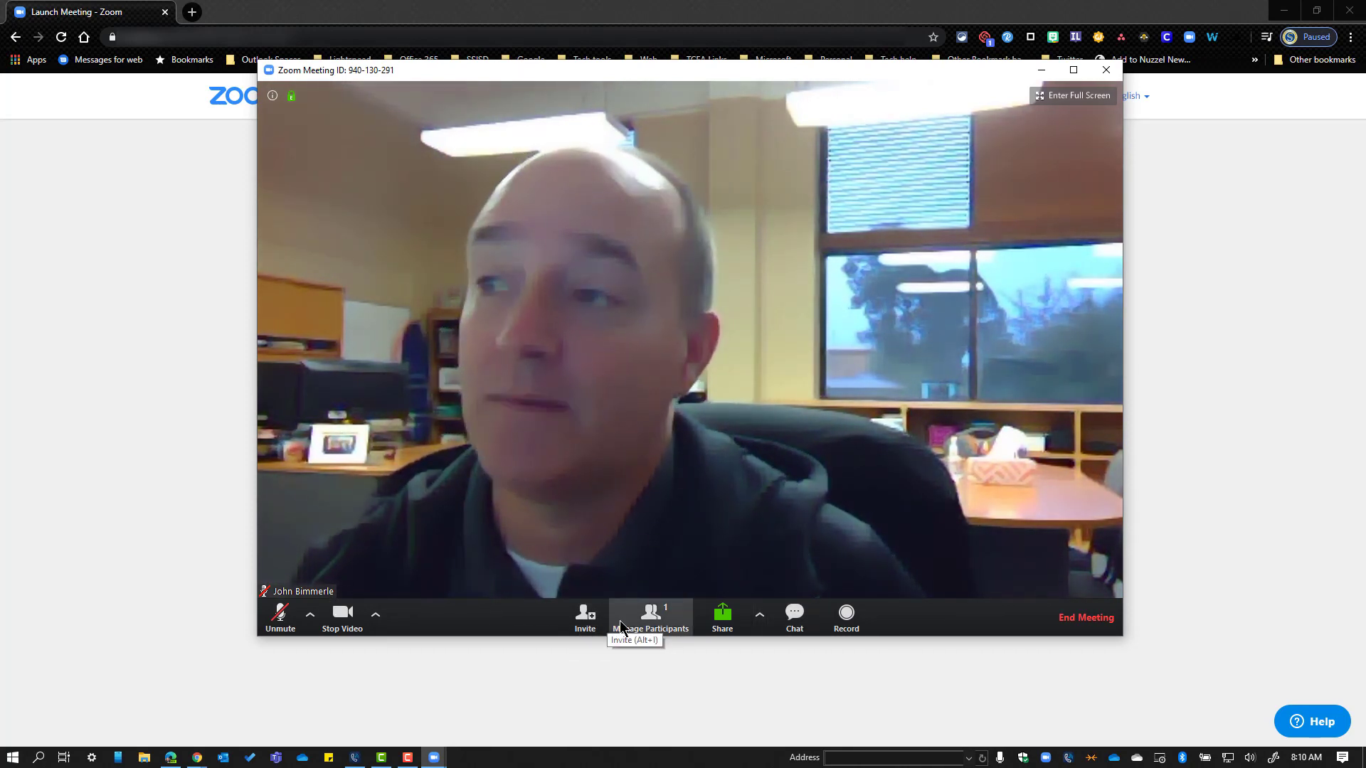
Show the meeting's participants list and copy the invitation URL for inviting people.
click(655, 618)
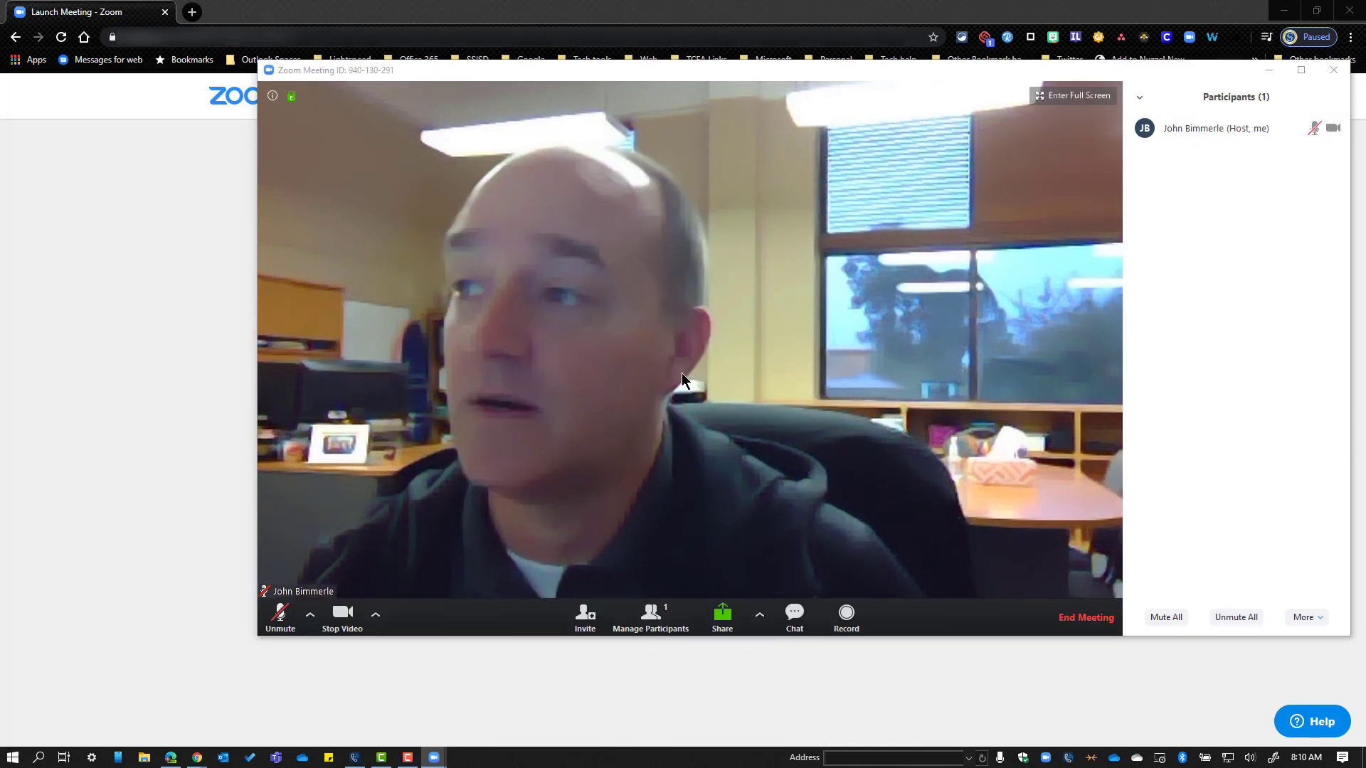
click(584, 618)
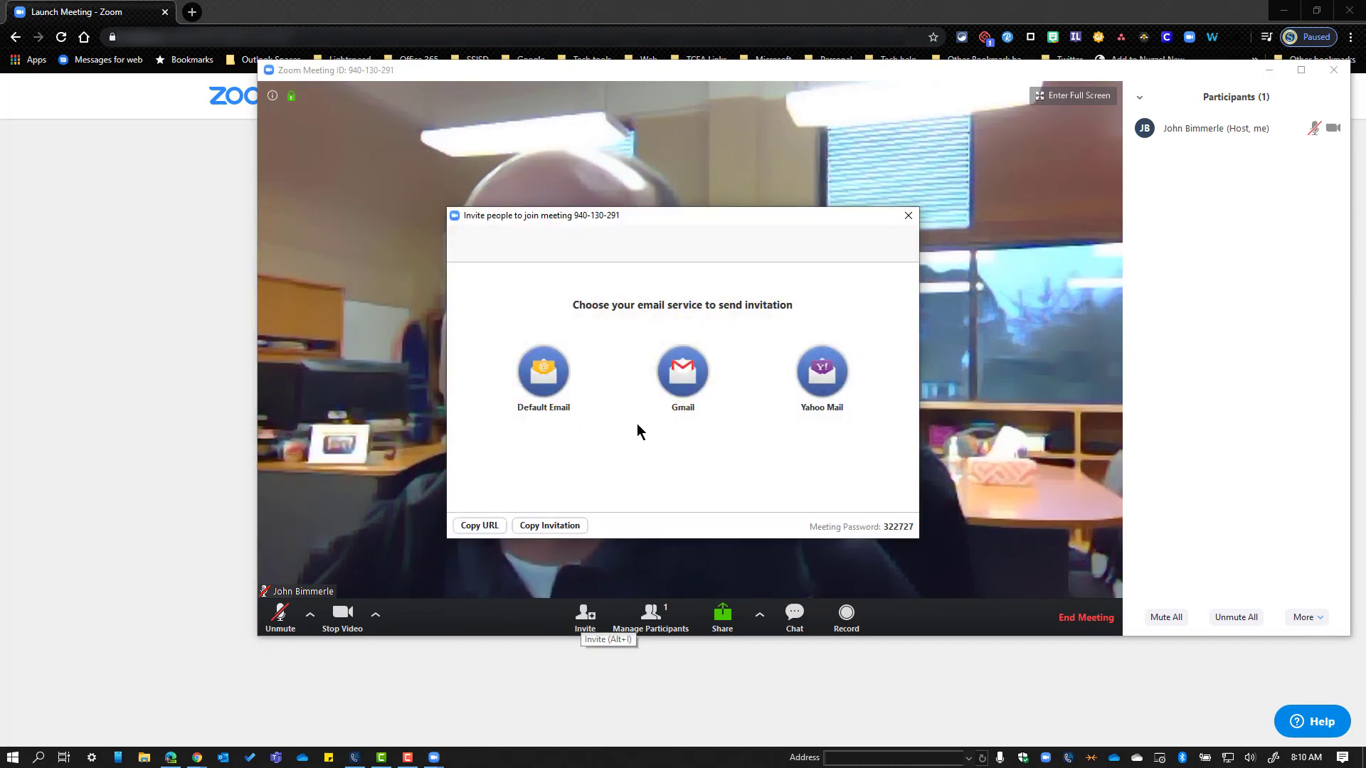
click(487, 527)
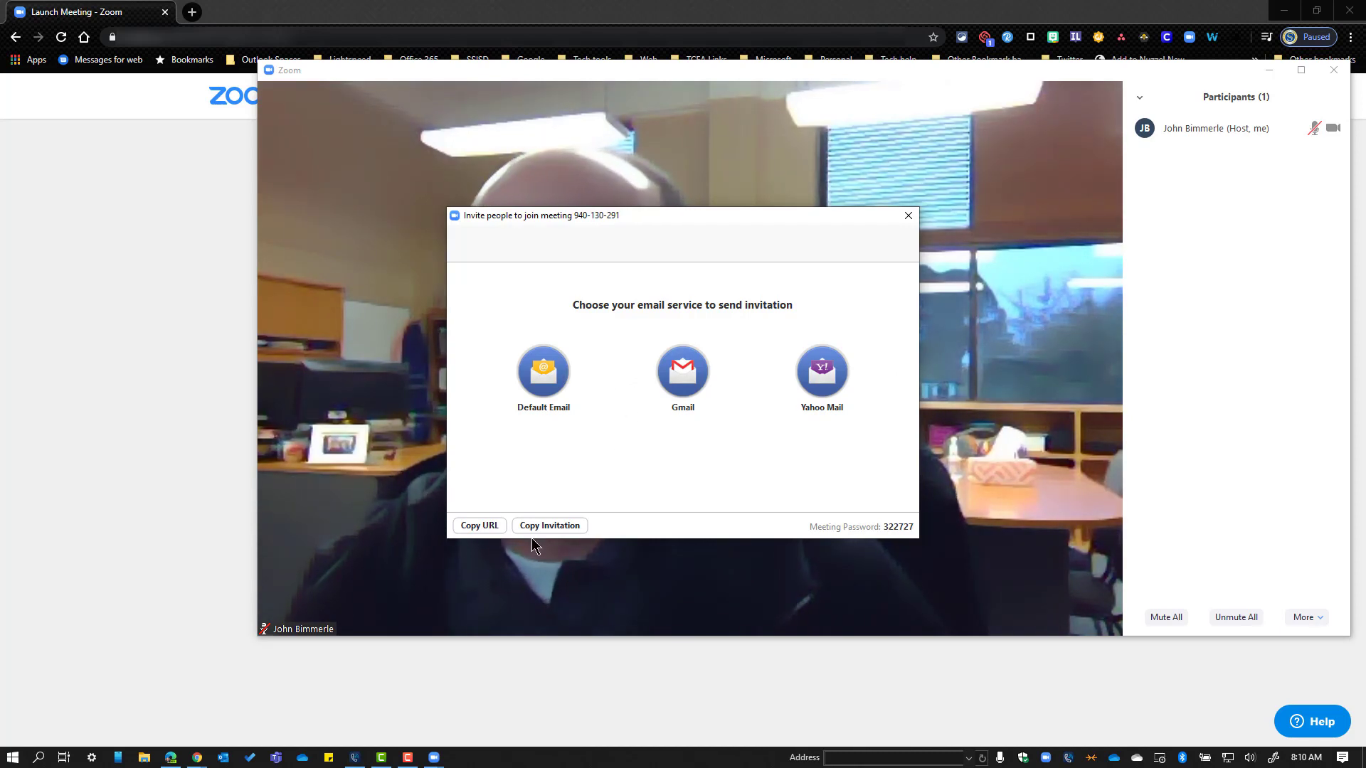
click(483, 527)
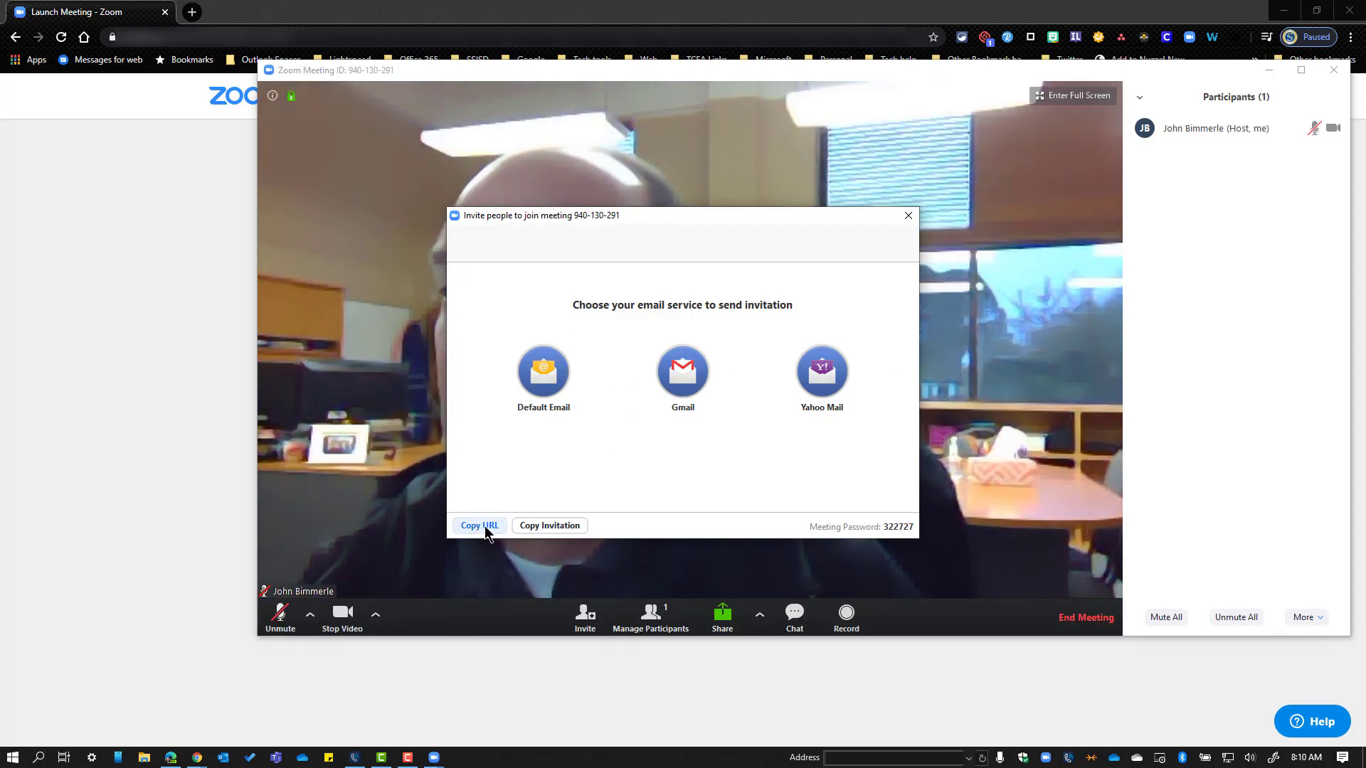
Open the meeting's group chat and start sharing Screen 1 with the participants.
click(794, 615)
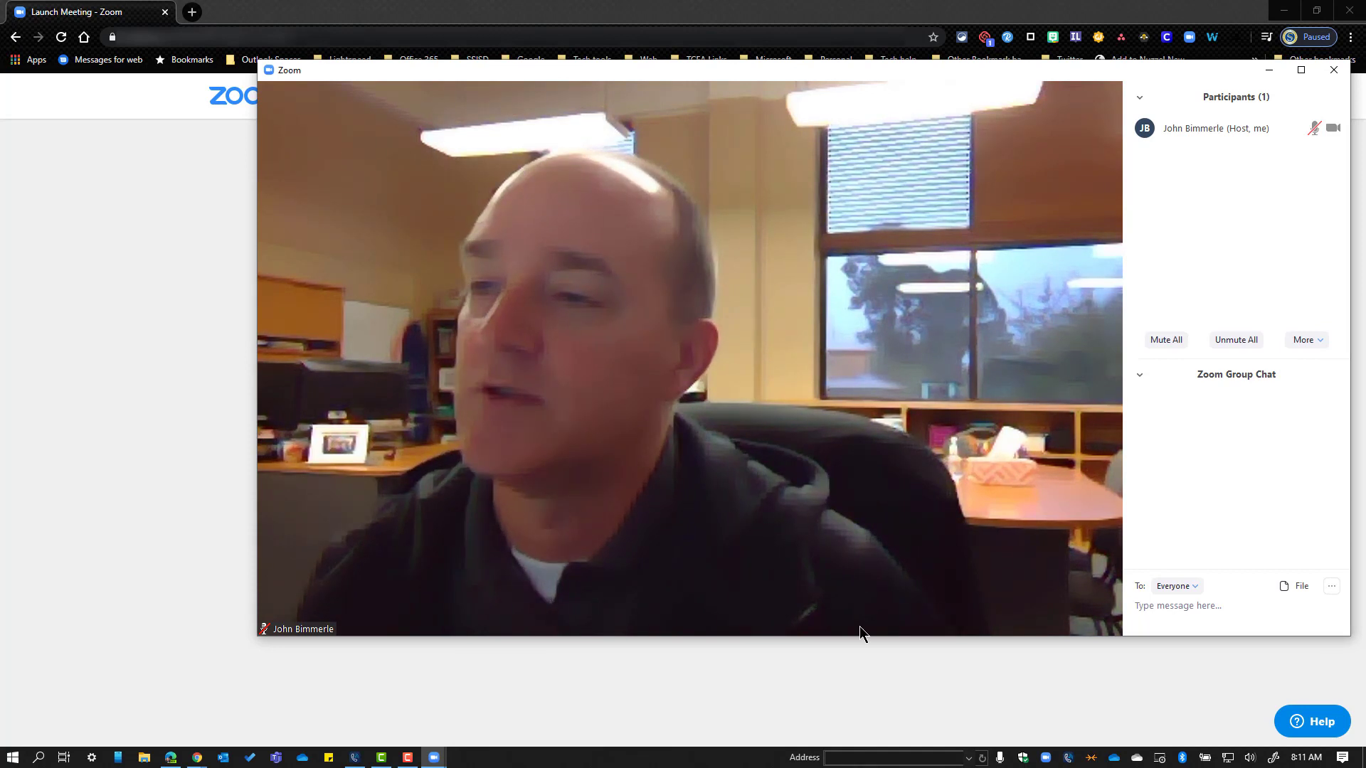
mouse_move(845, 562)
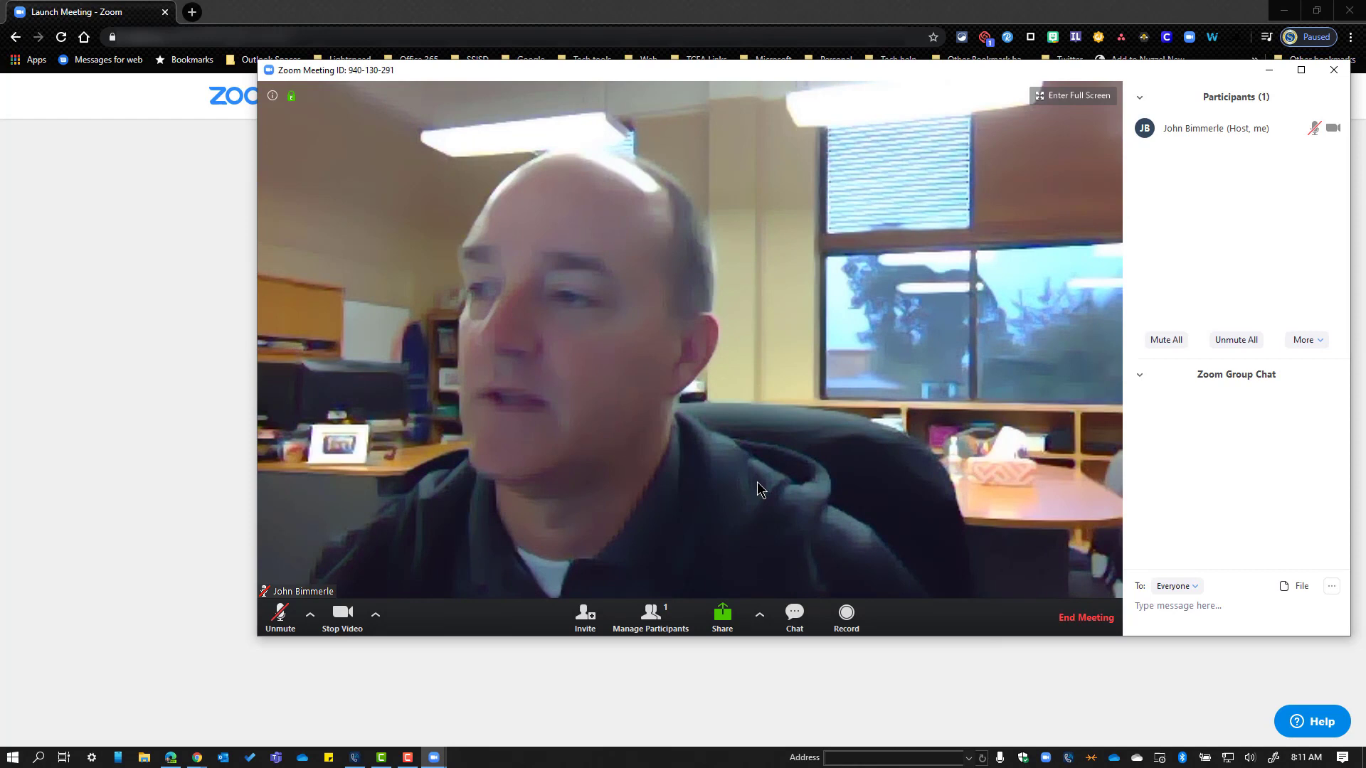
click(722, 619)
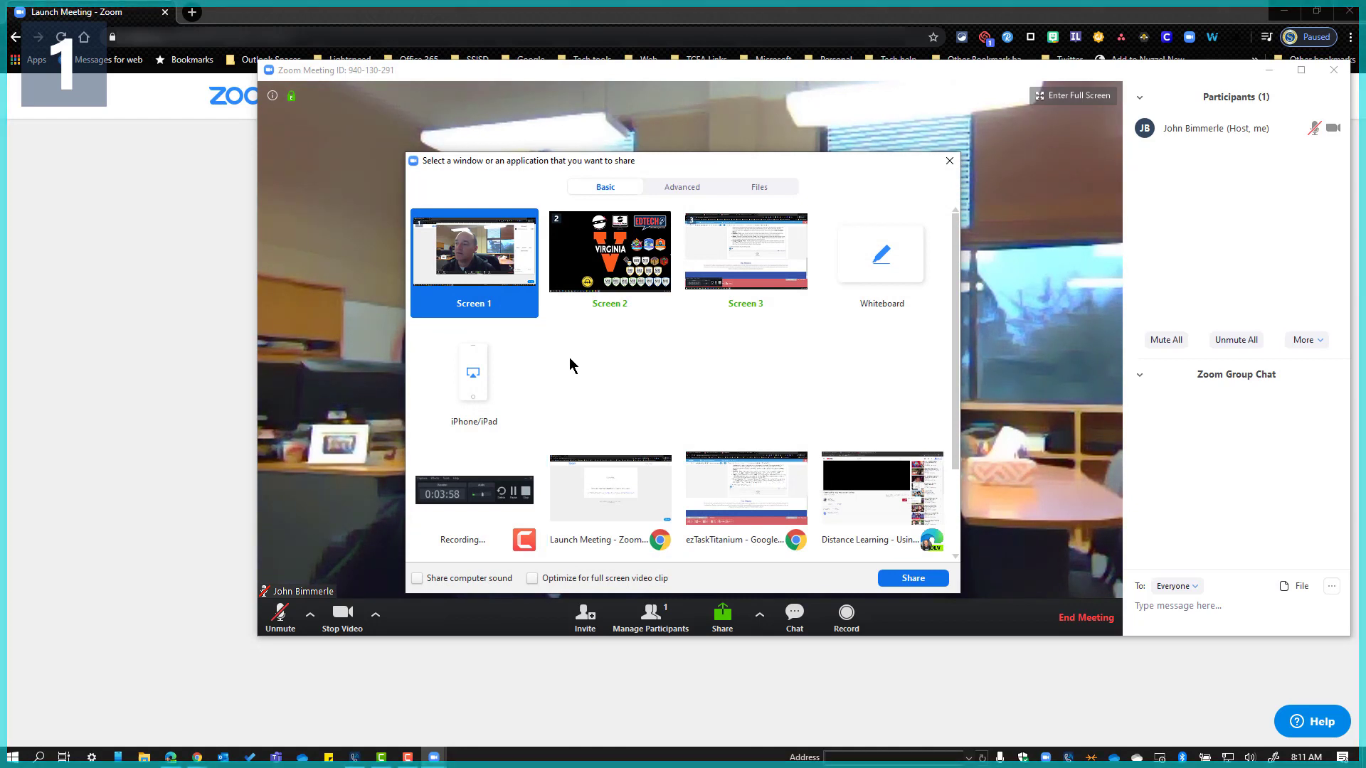
scroll(569, 436, down, 1)
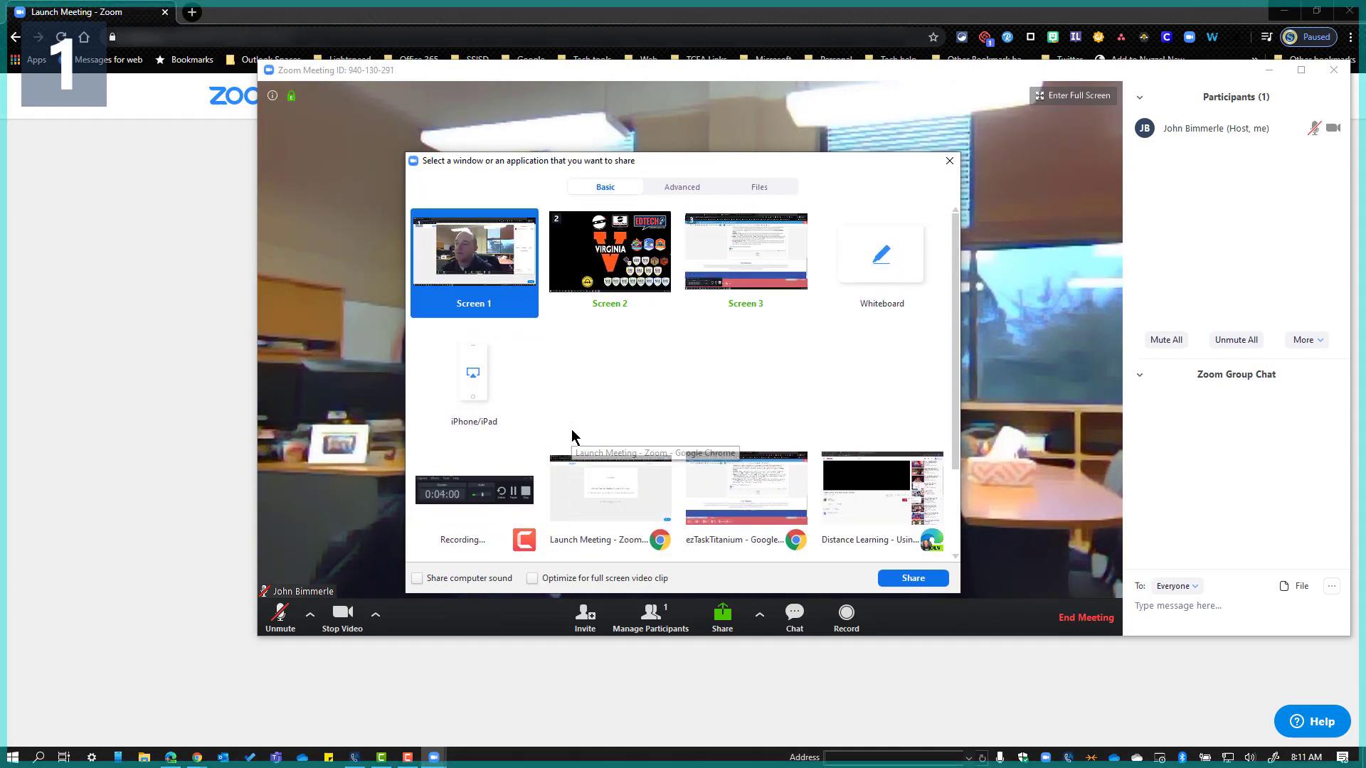
scroll(572, 432, down, 1)
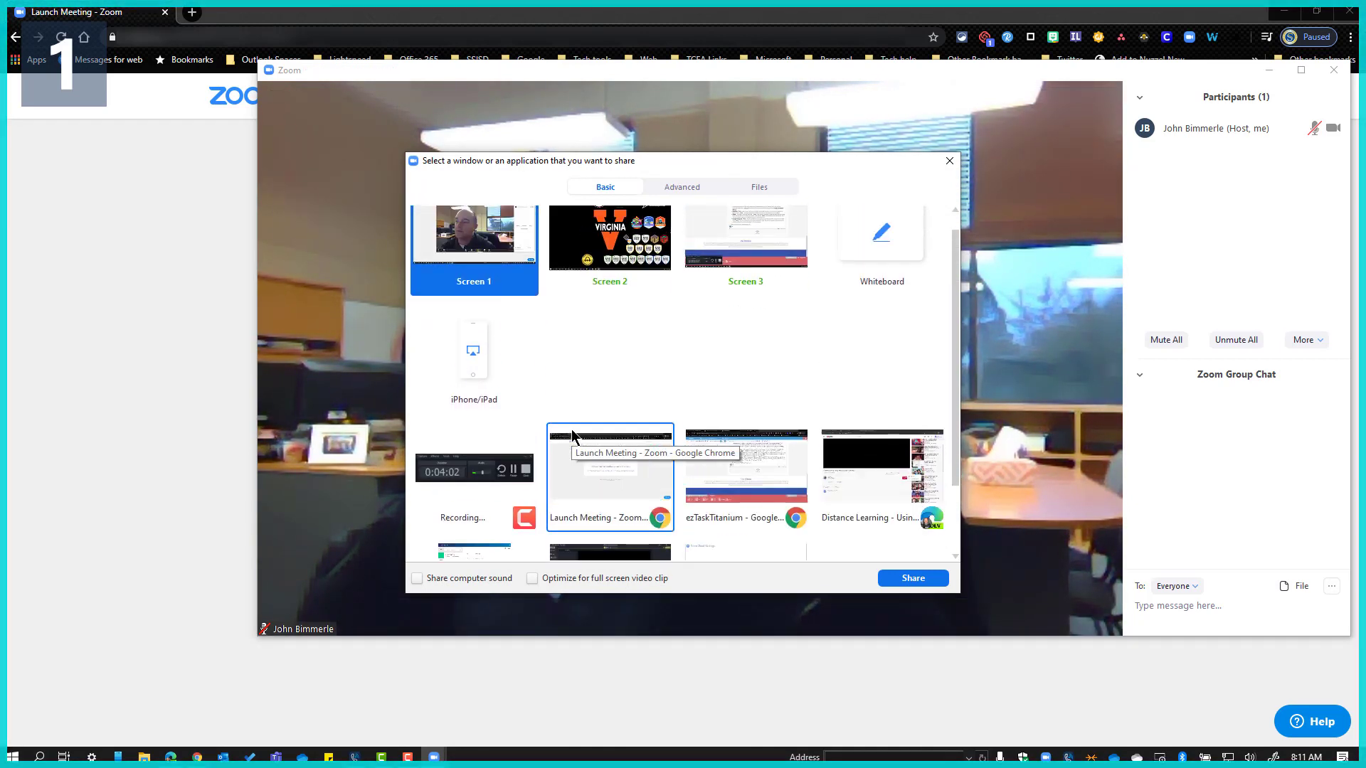
scroll(569, 423, up, 1)
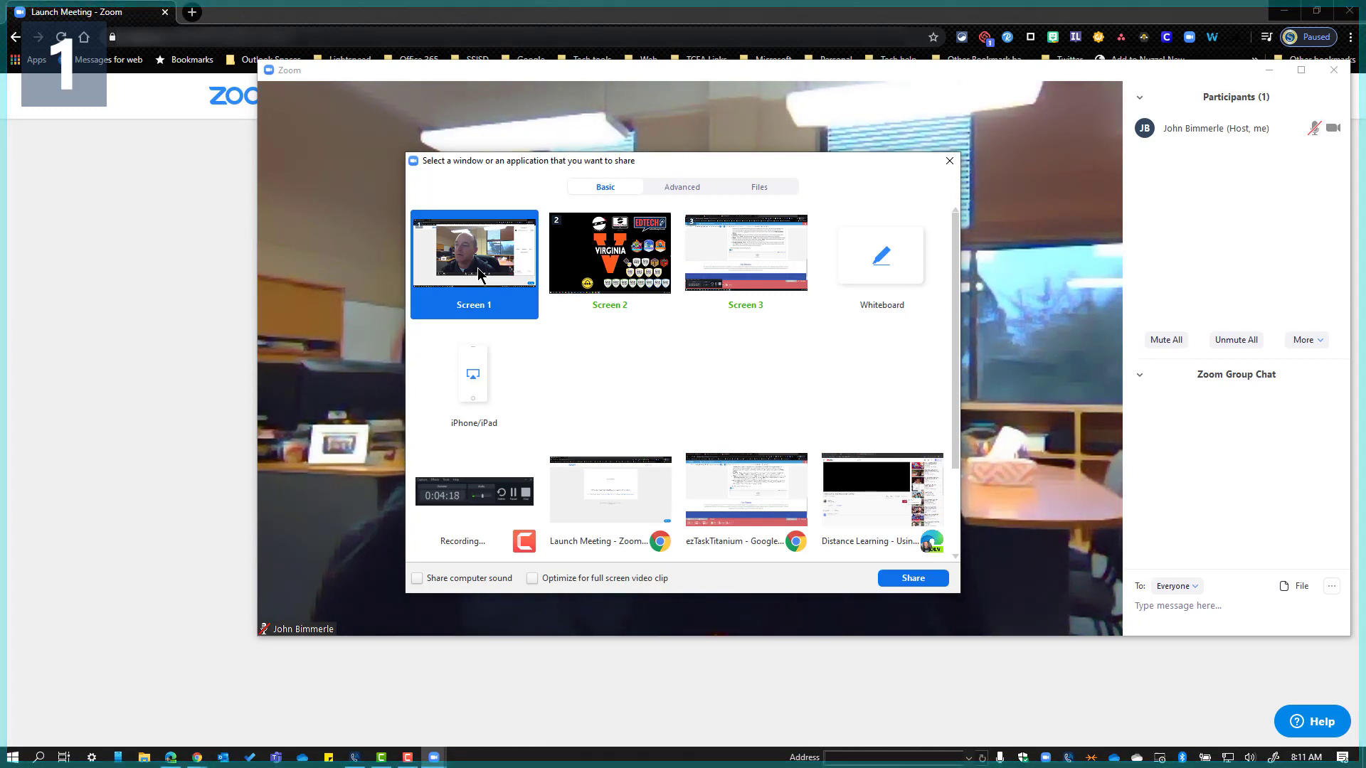
scroll(517, 473, down, 1)
scroll(520, 471, down, 1)
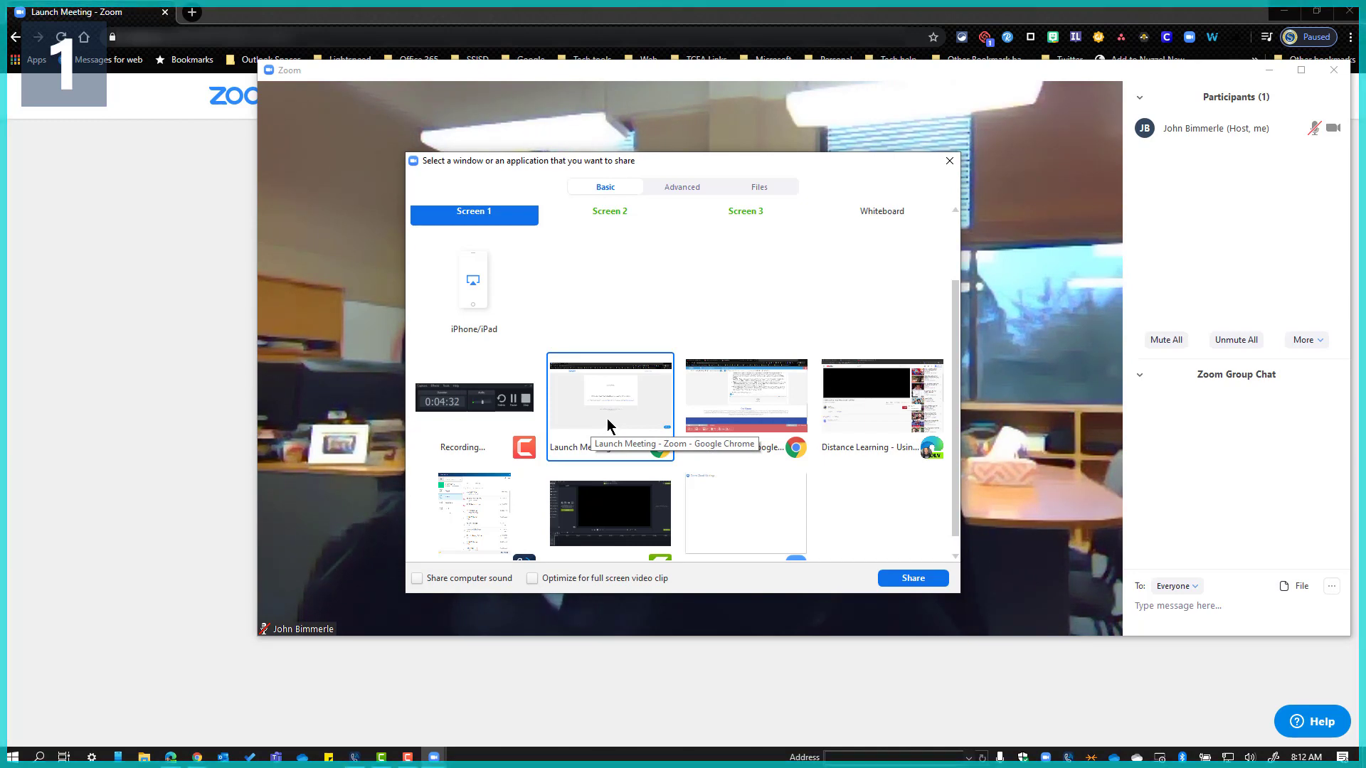
scroll(608, 418, up, 2)
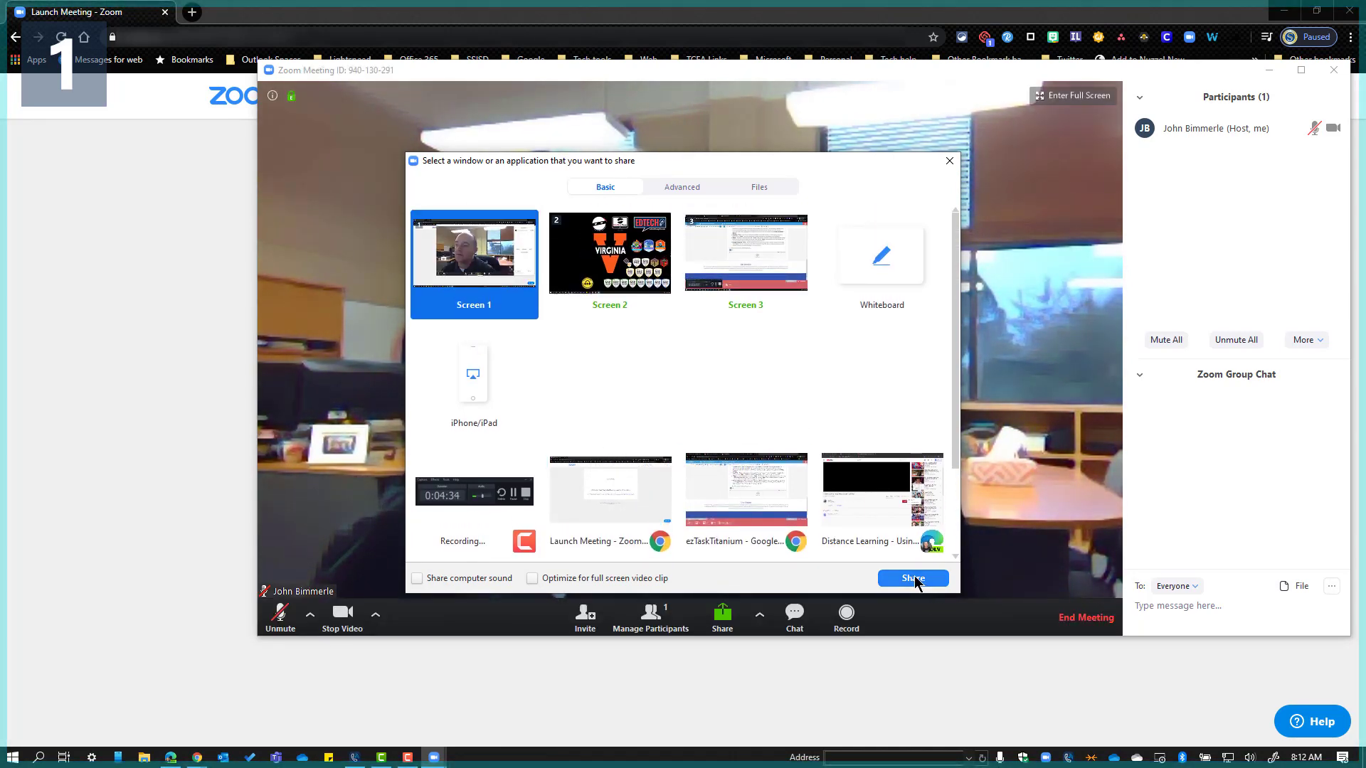
click(914, 577)
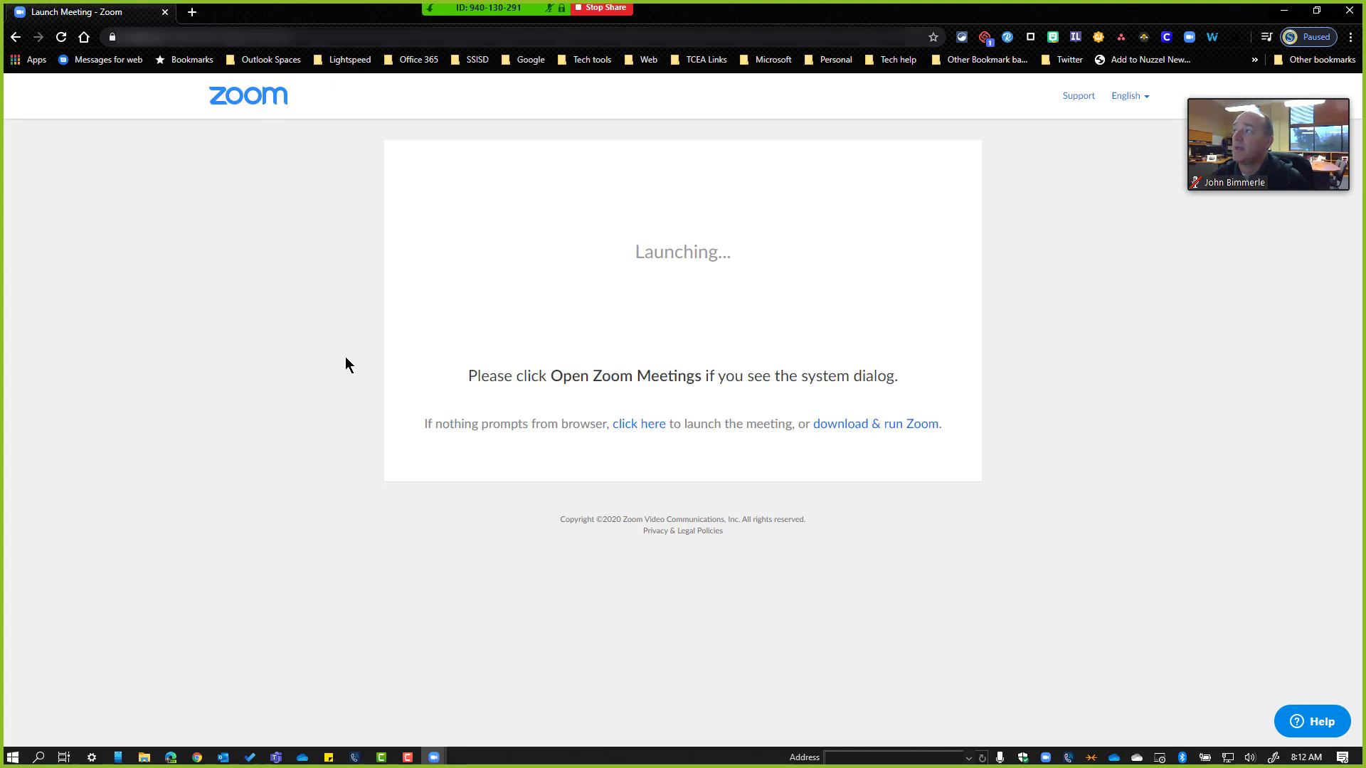
click(249, 61)
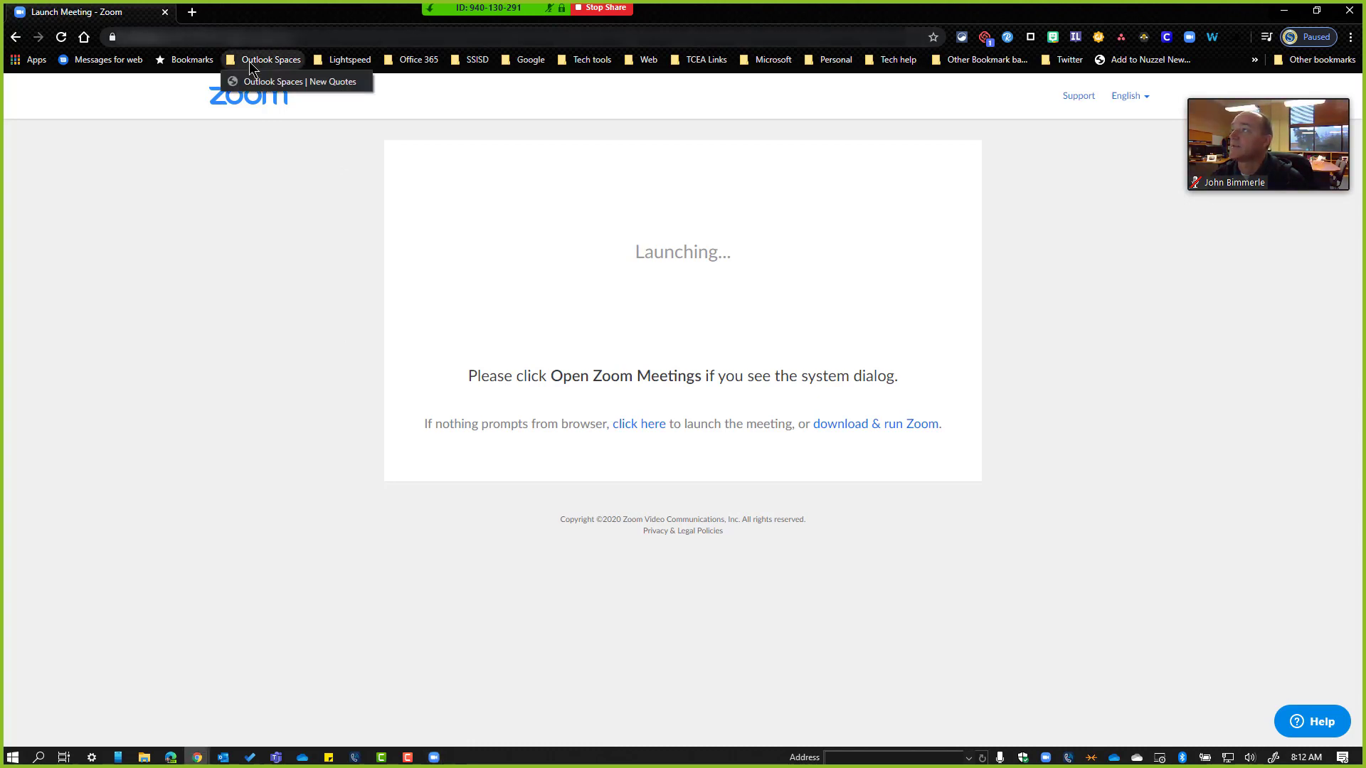
mouse_move(397, 59)
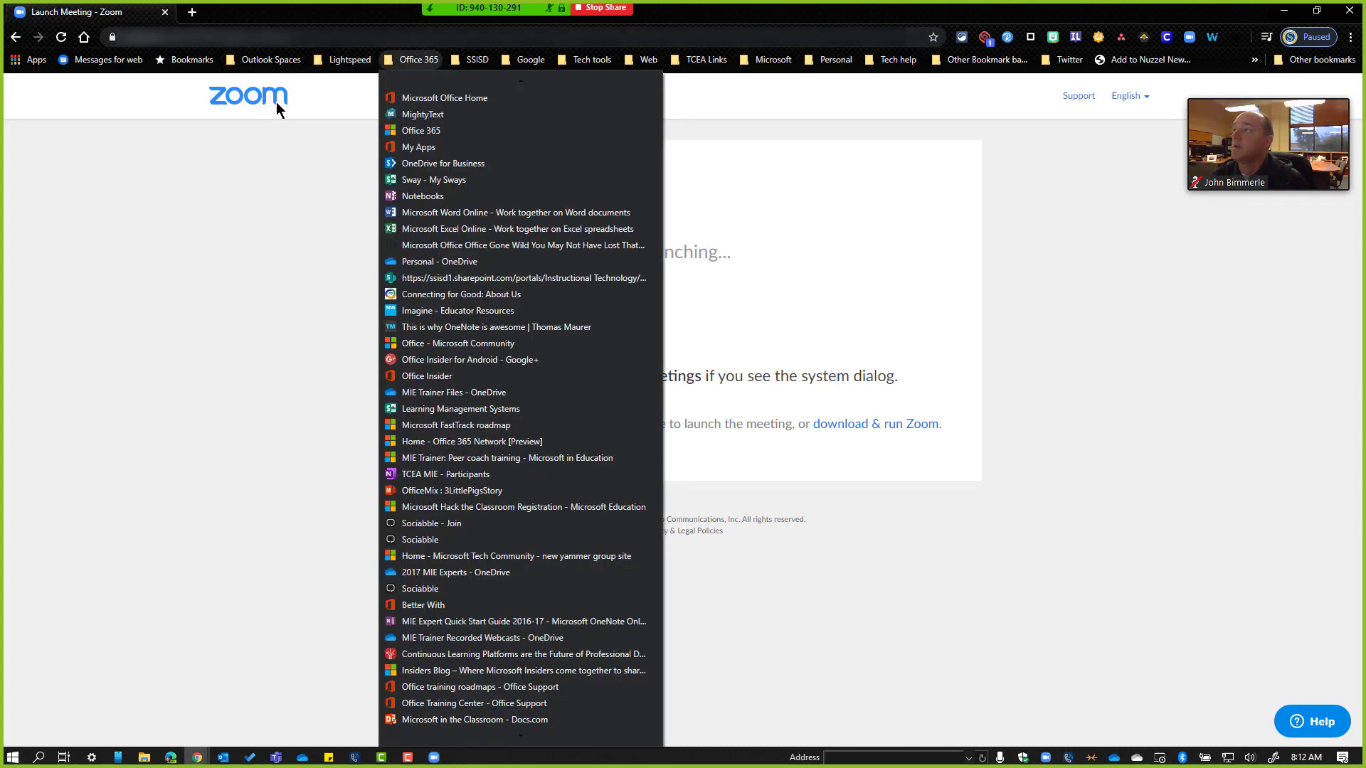
click(292, 181)
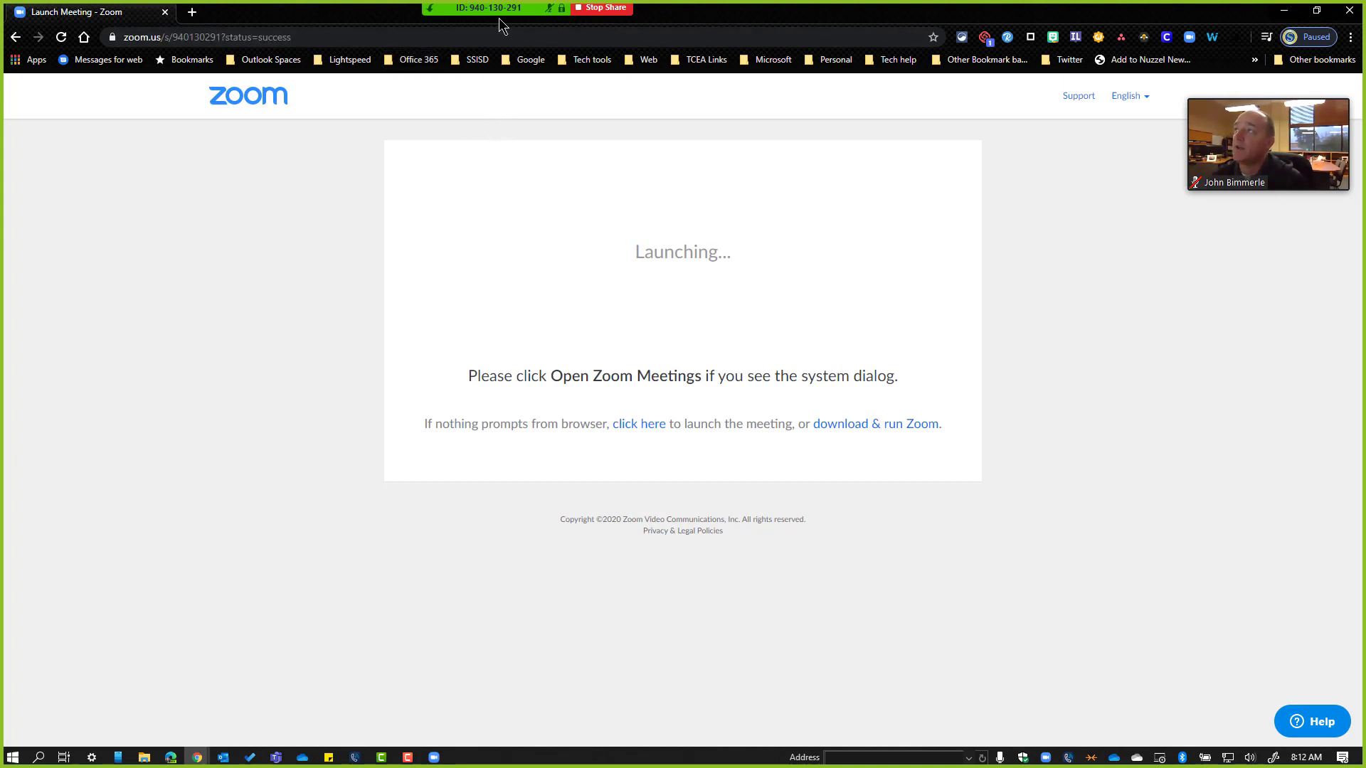
Annotate the shared screen with freehand blue loops around the "Launching..." text and close the annotation tools.
mouse_move(498, 19)
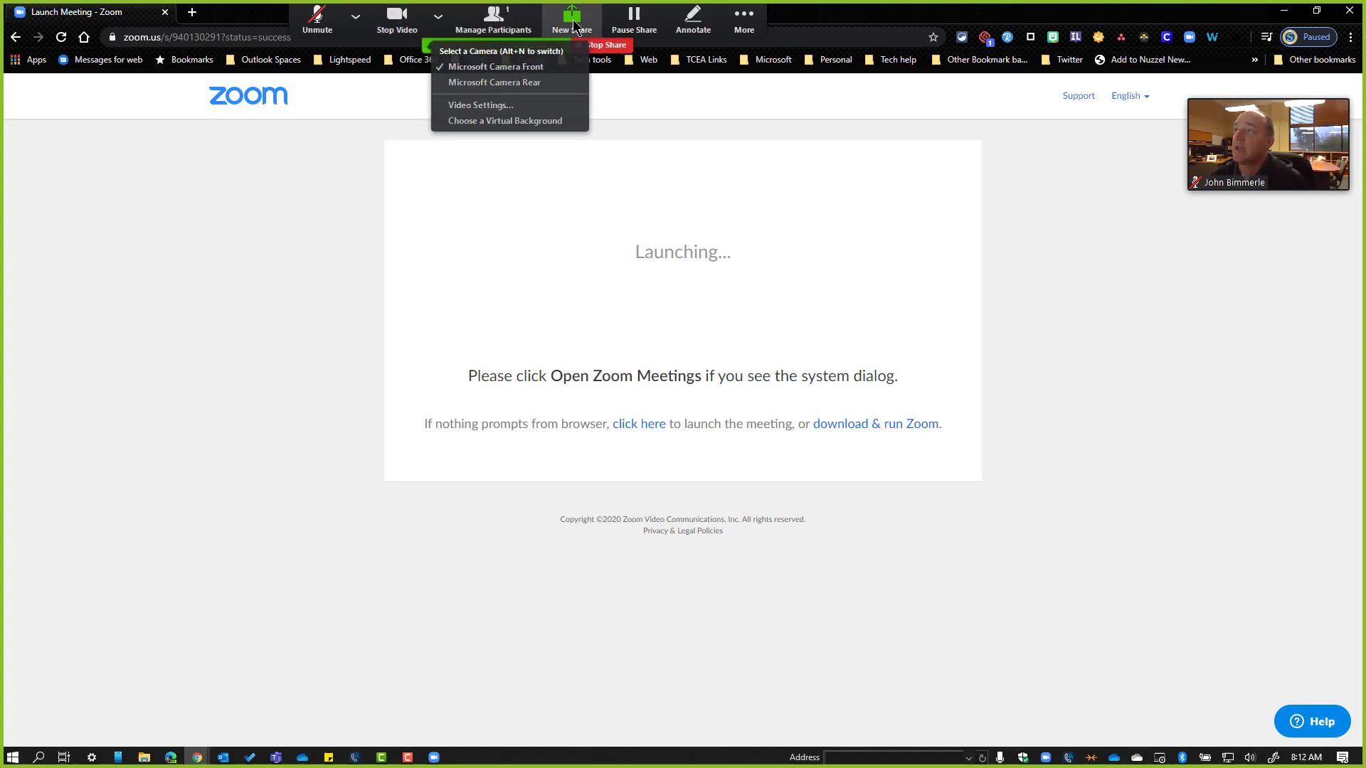
click(694, 15)
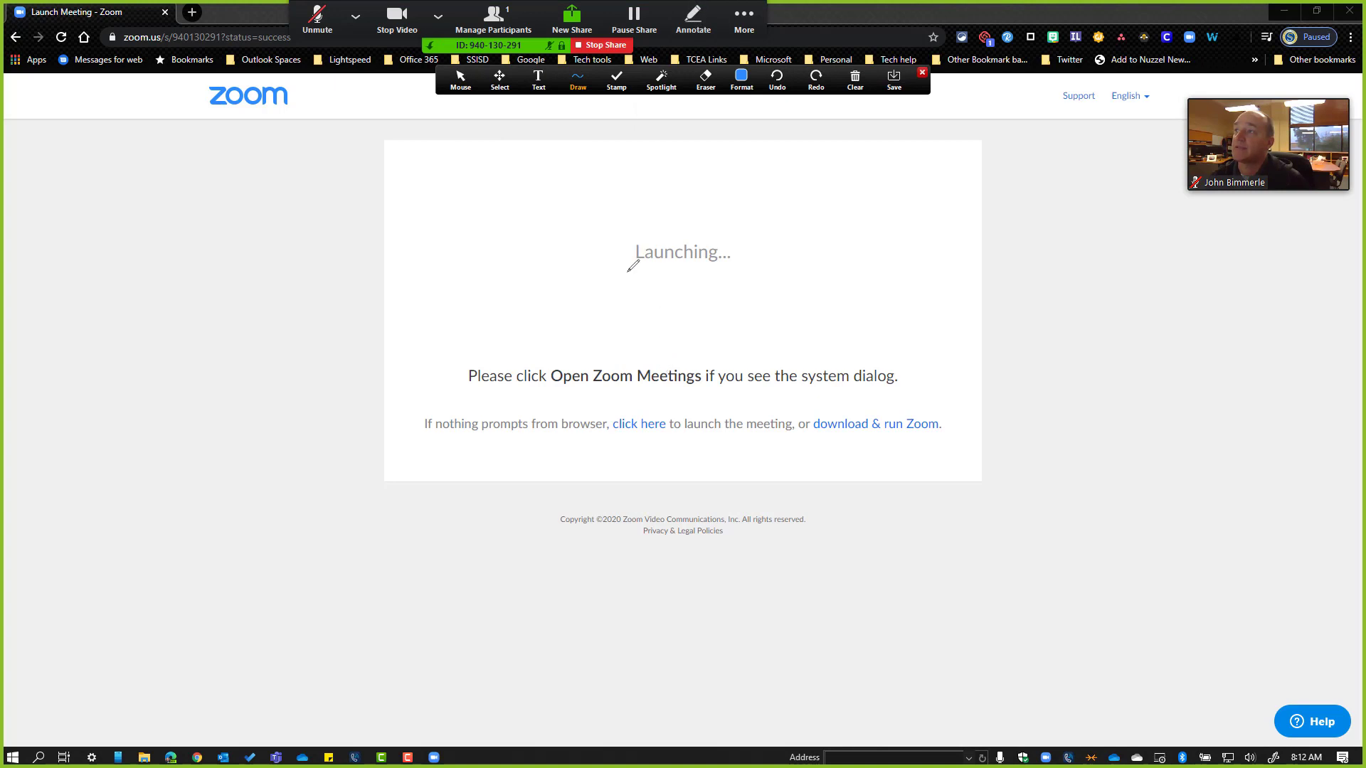
mouse_move(618, 277)
mouse_down()
mouse_move(763, 231)
mouse_move(623, 278)
mouse_move(730, 201)
mouse_move(793, 268)
mouse_move(597, 248)
mouse_move(731, 261)
mouse_up()
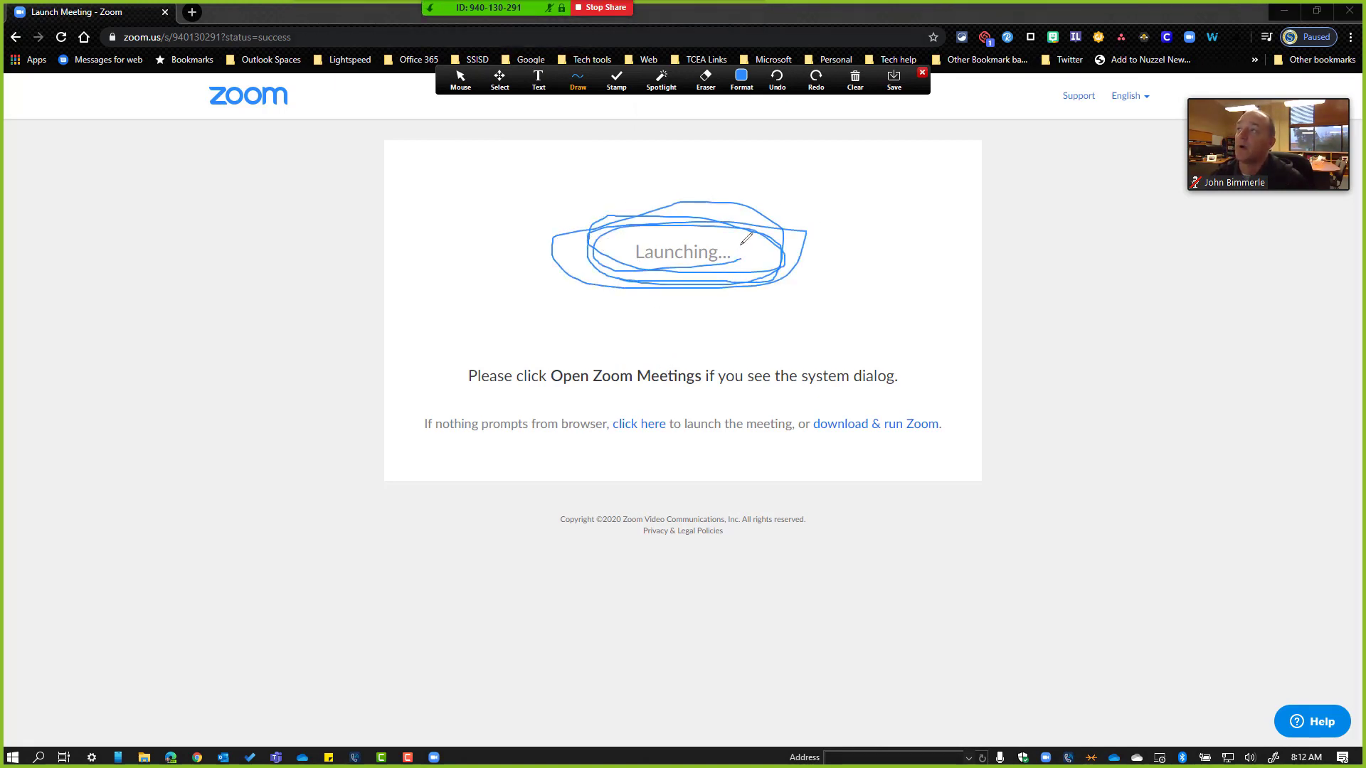
click(706, 78)
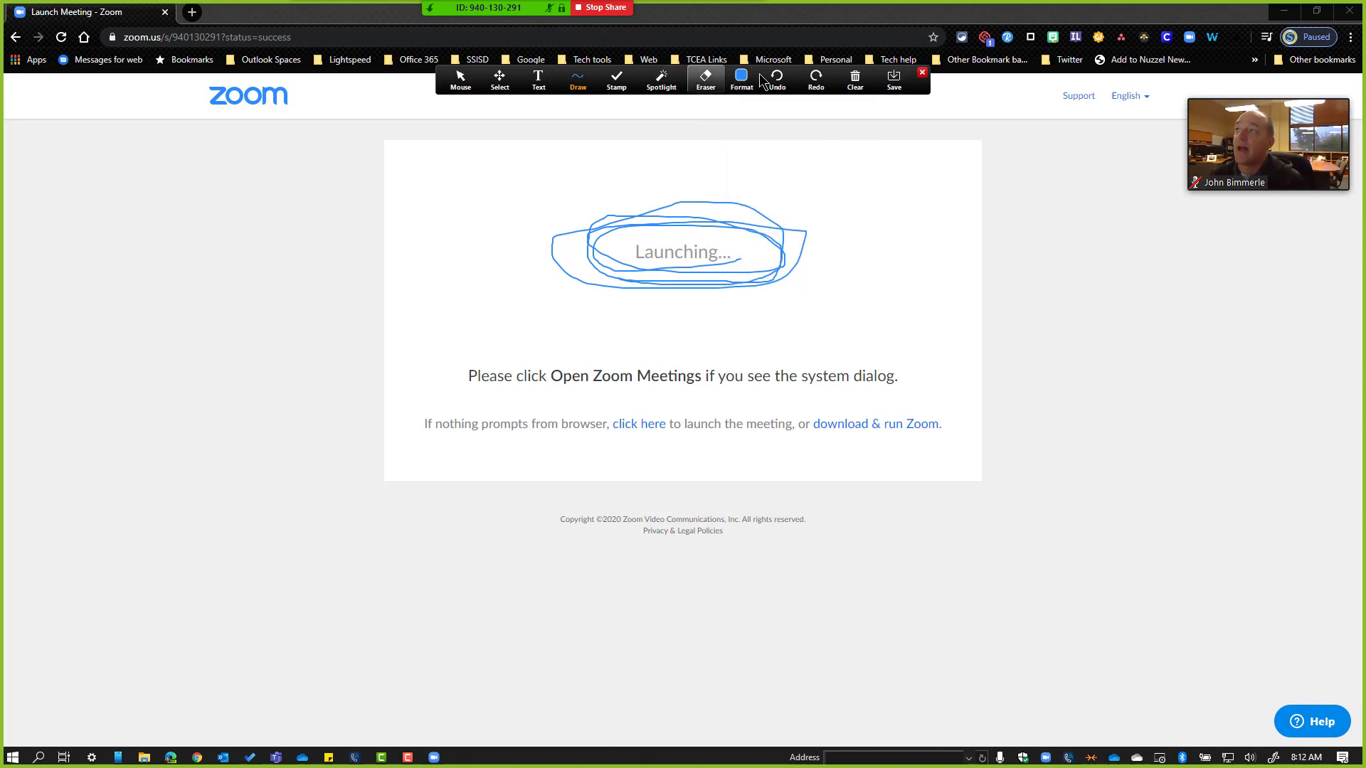
click(741, 79)
mouse_move(694, 21)
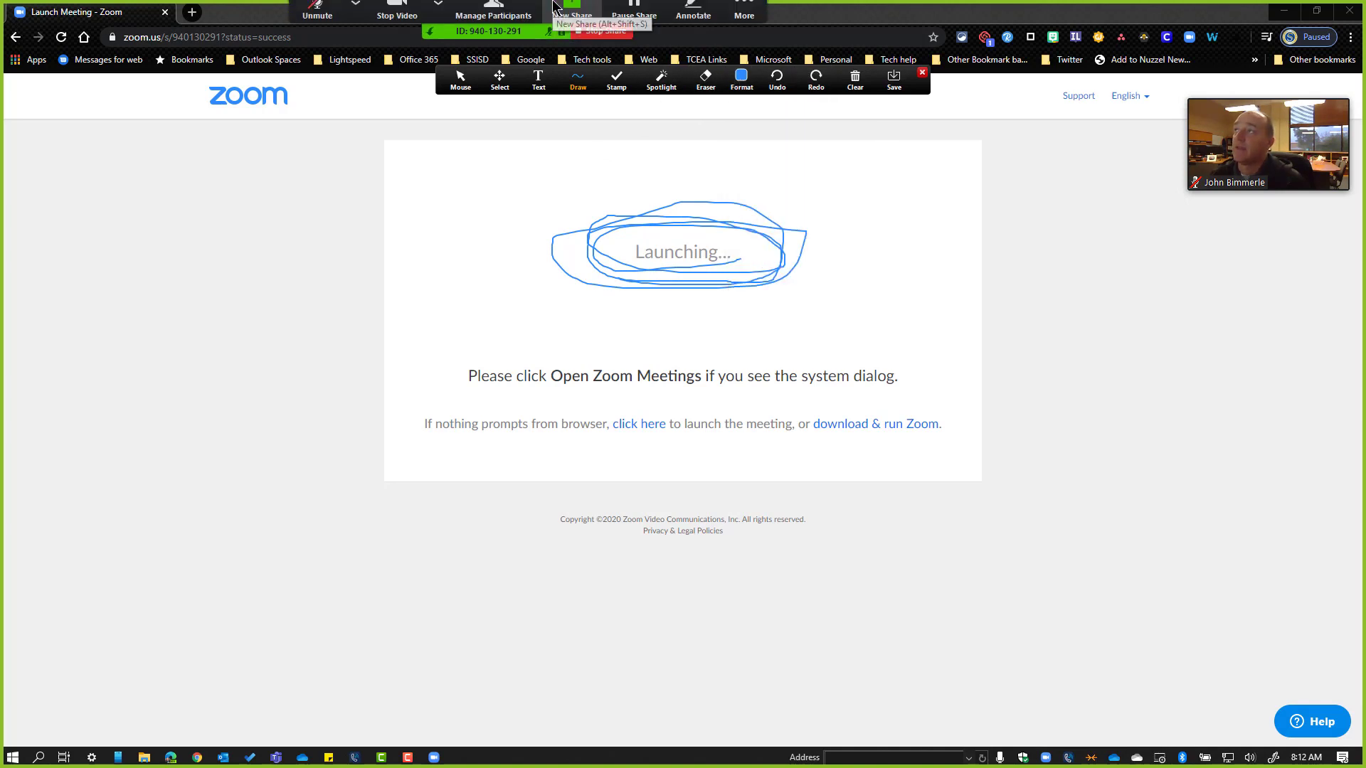
click(695, 24)
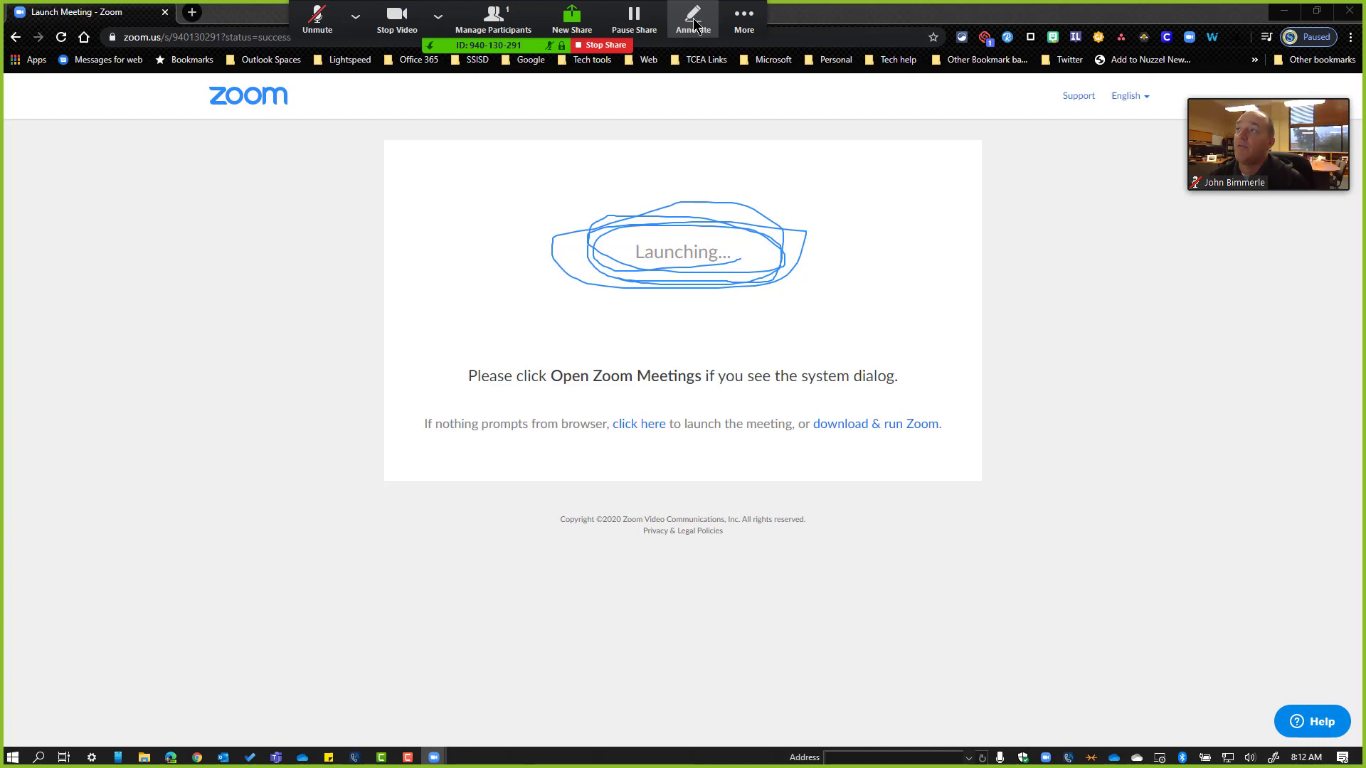
Check the additional meeting options available during screen sharing and stop the screen share.
click(439, 17)
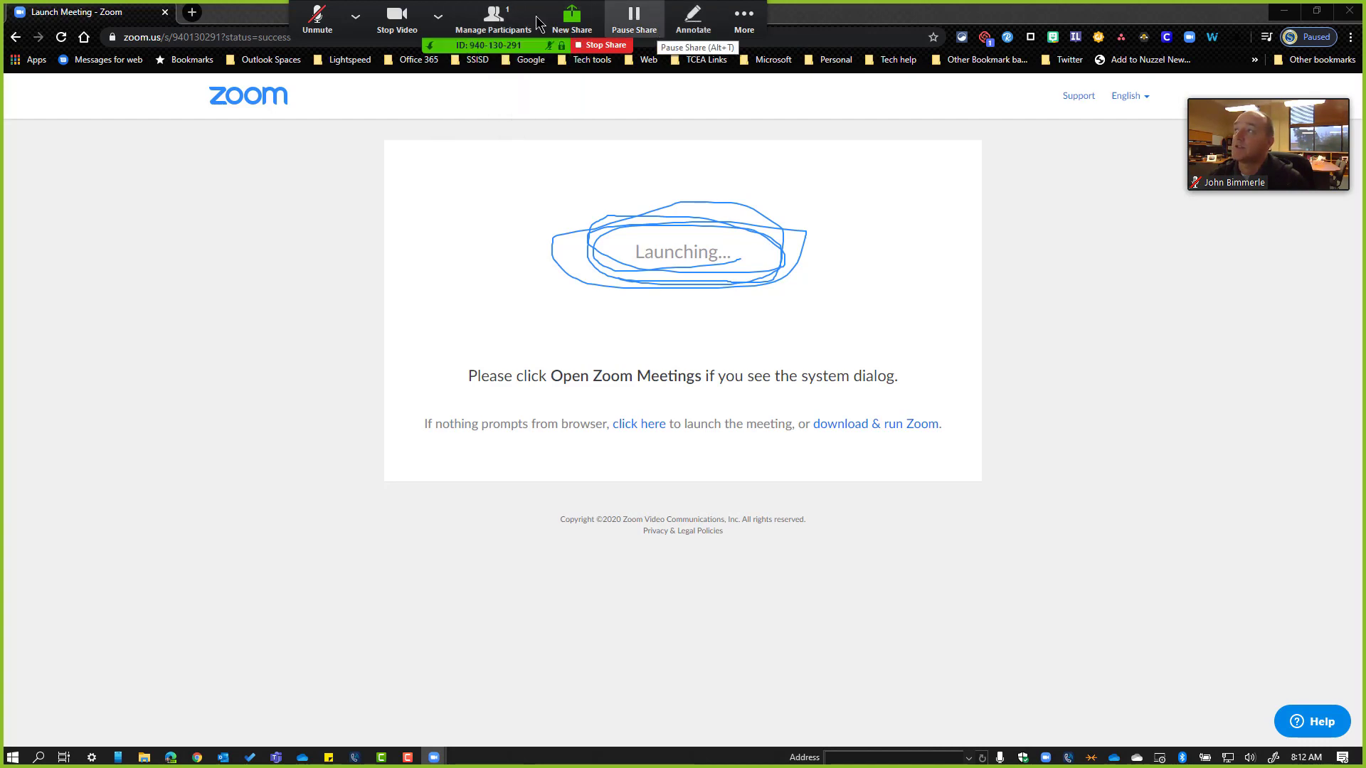
click(633, 22)
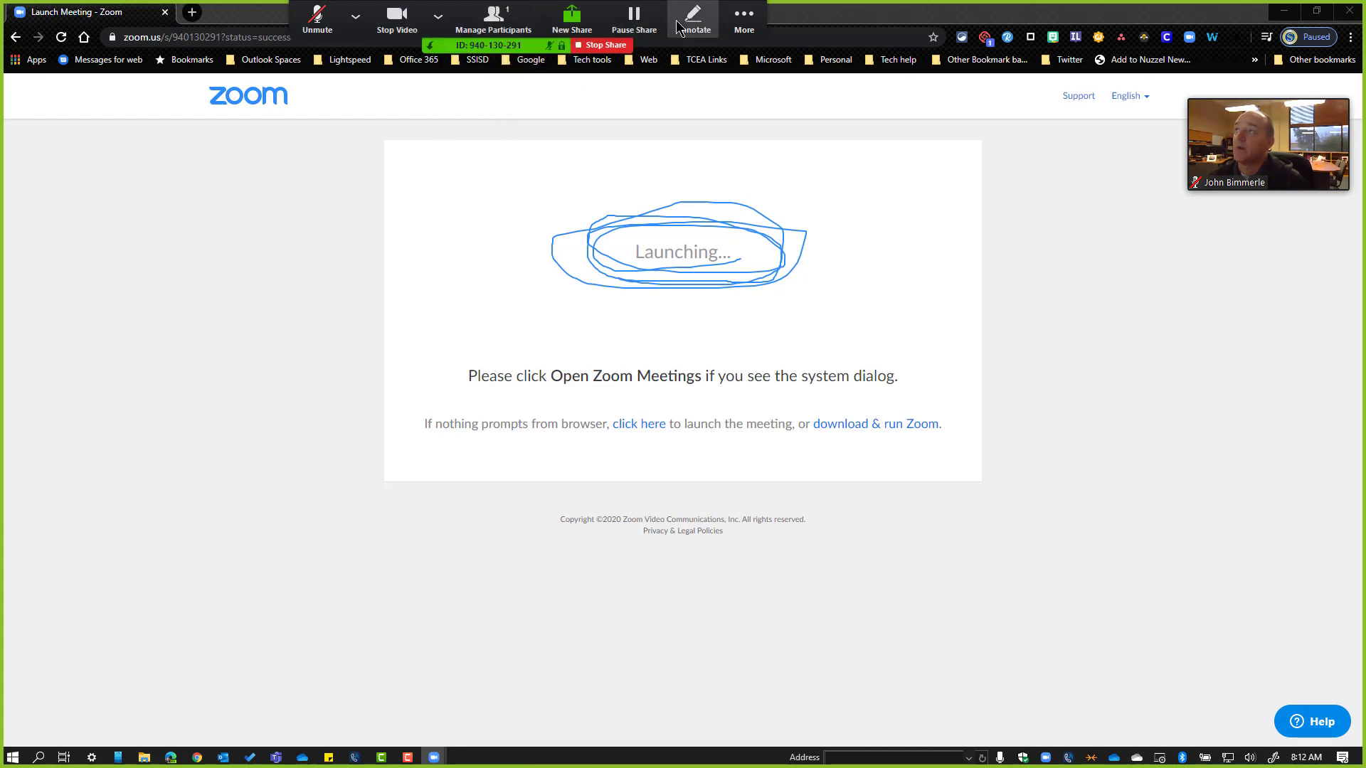
click(745, 18)
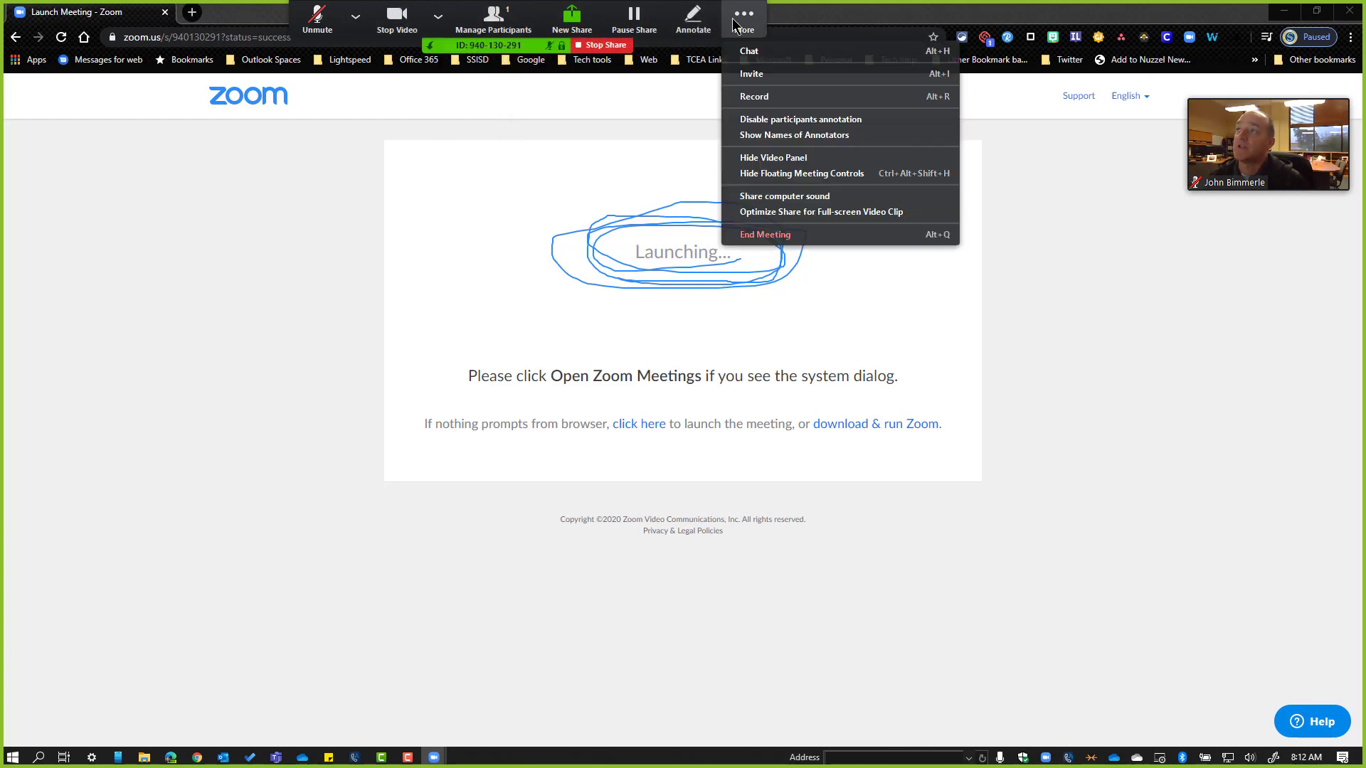
click(604, 45)
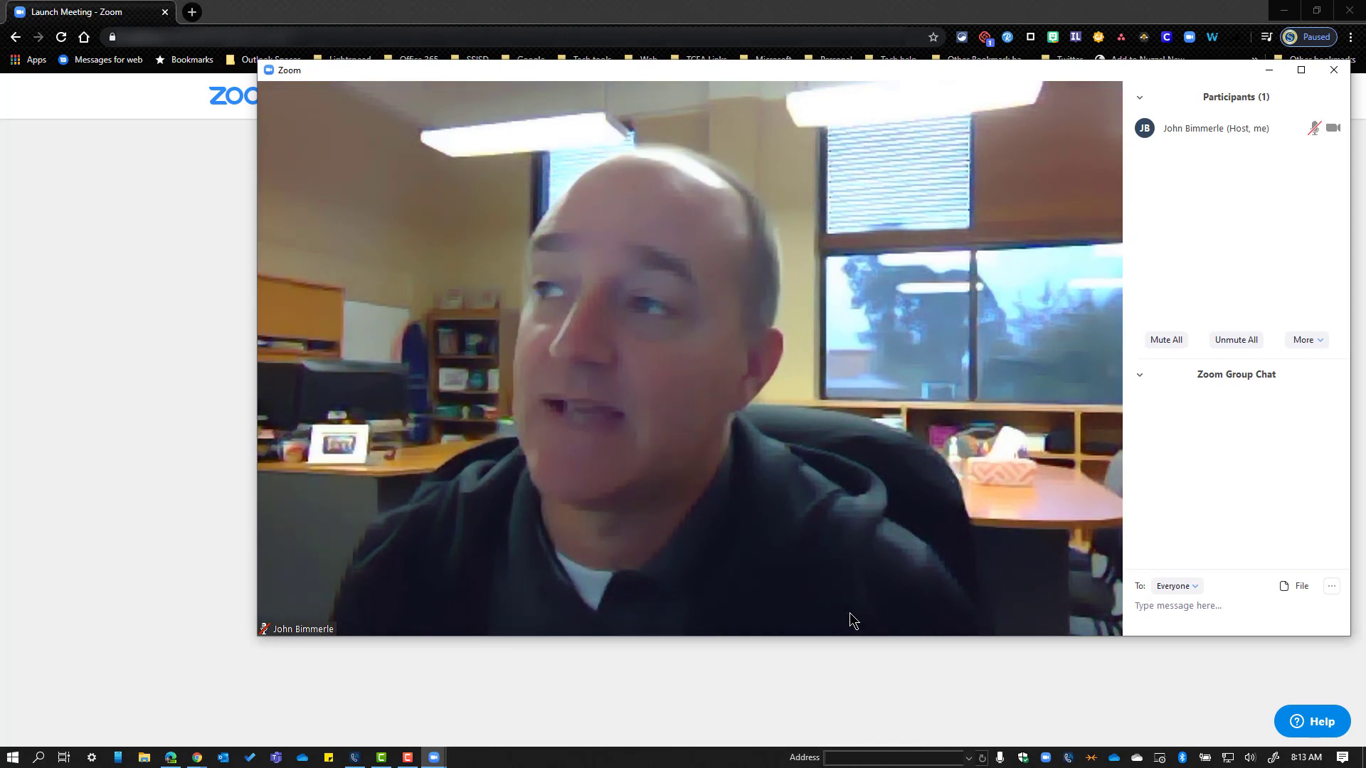
Show the options for who can share simultaneously and end the meeting for all participants.
click(759, 615)
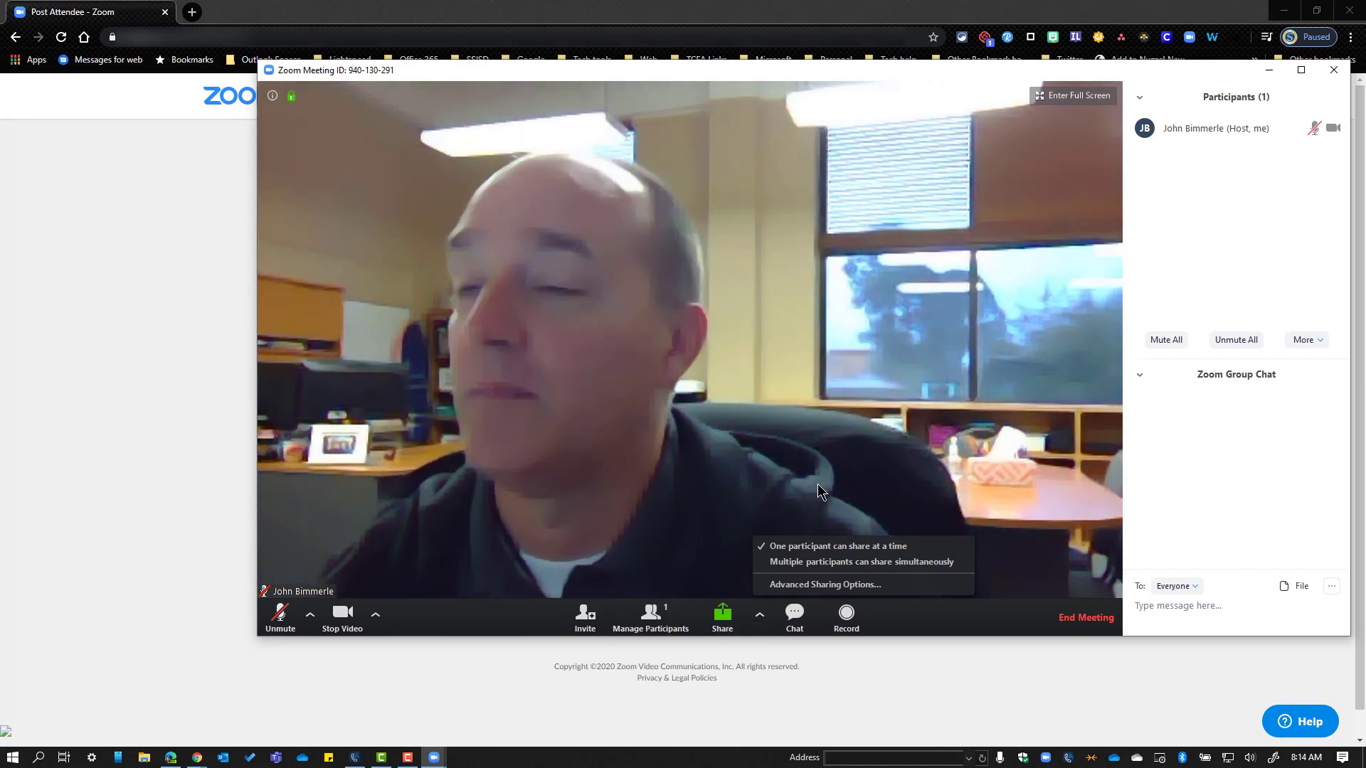
click(1079, 621)
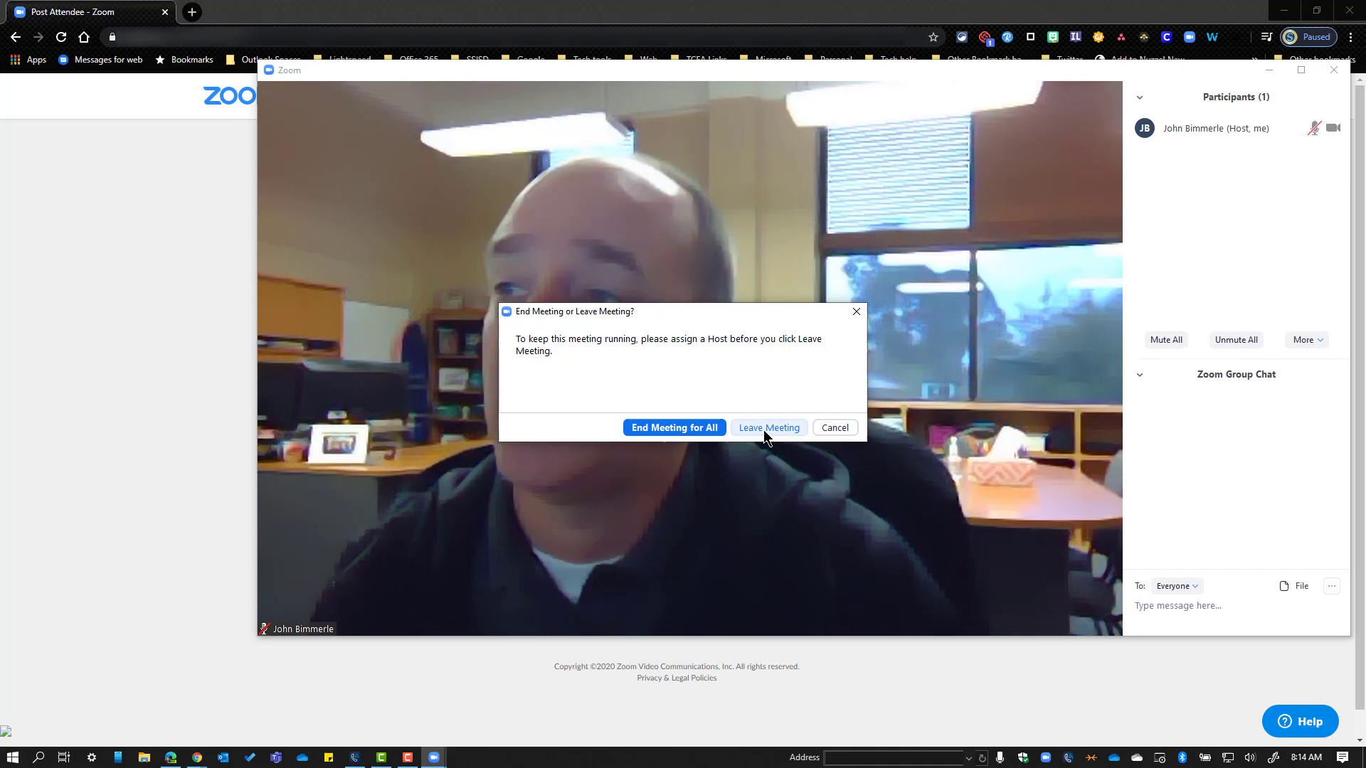
click(694, 427)
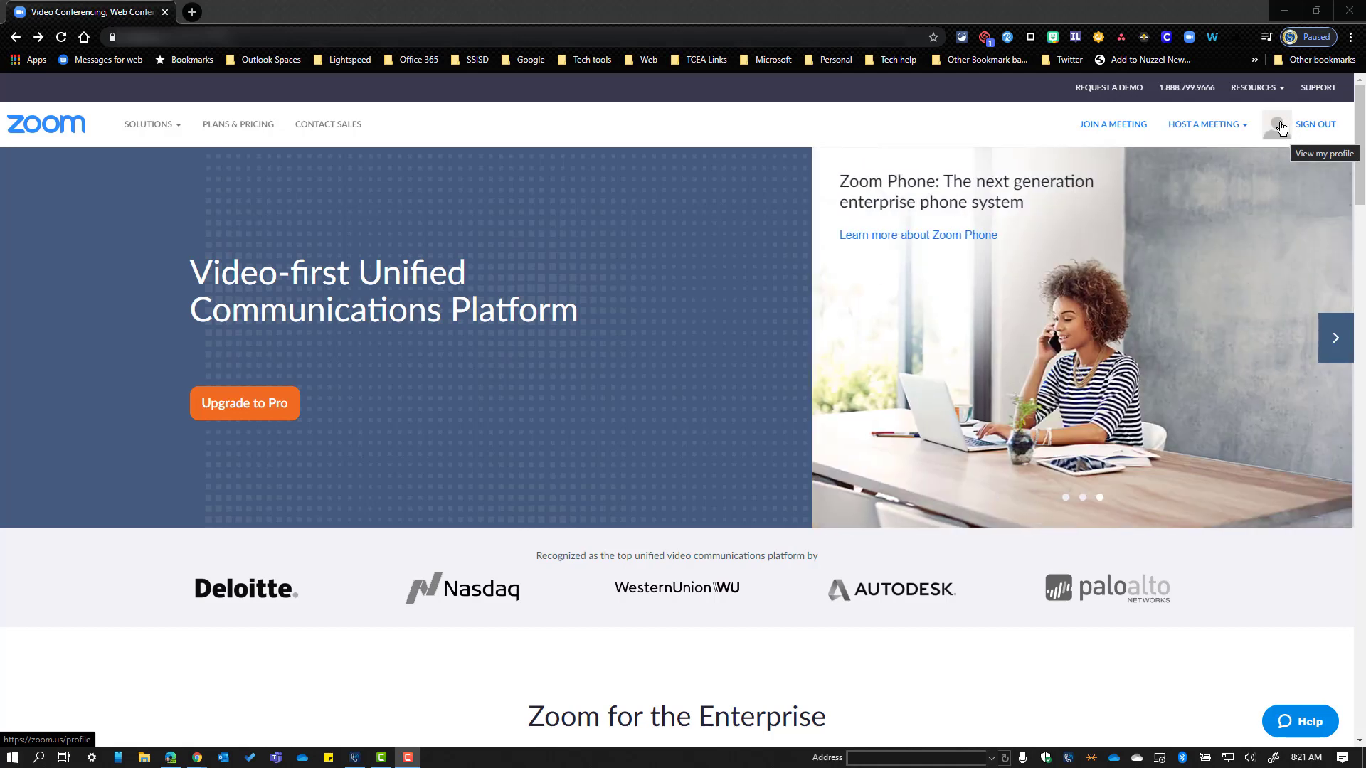
Start scheduling a new meeting from the account profile, with the topic "My Demo Meeting" and the description "Meeting for video".
click(1278, 128)
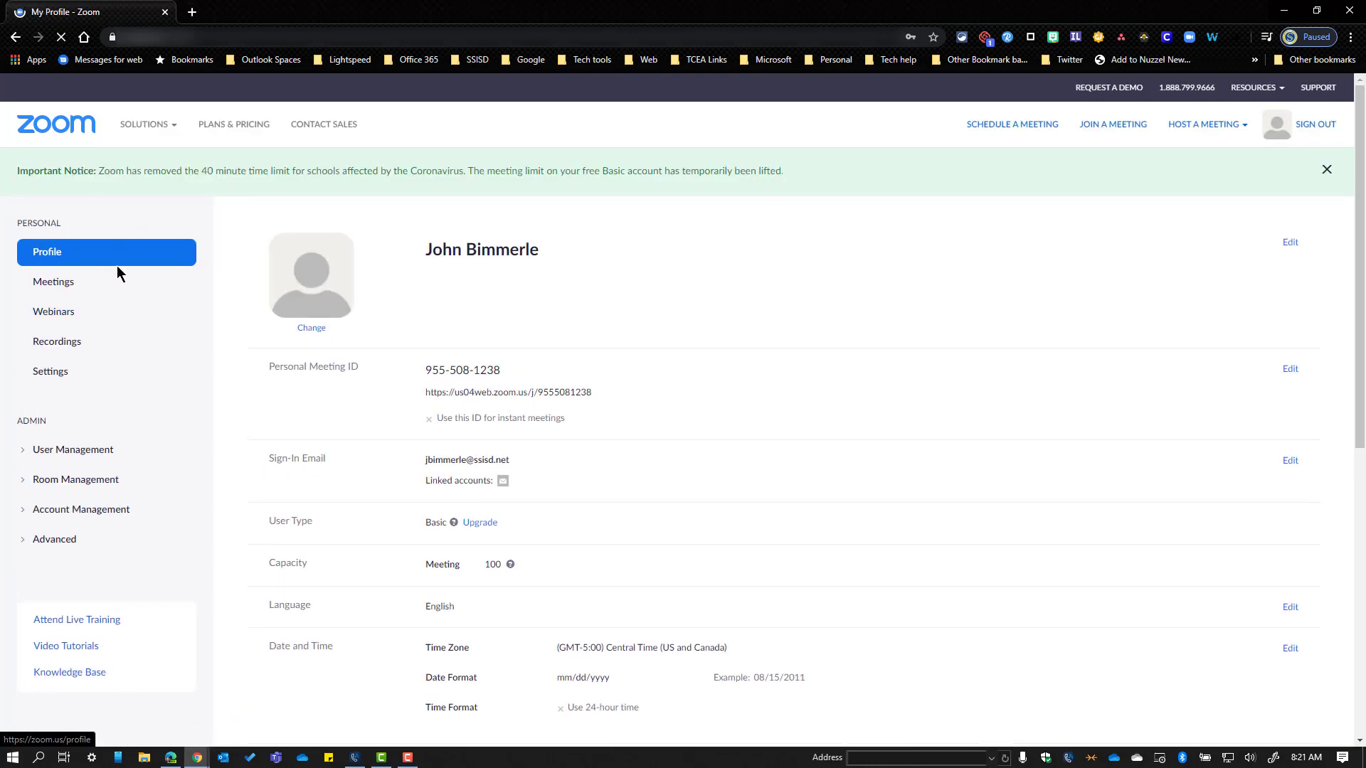
click(51, 285)
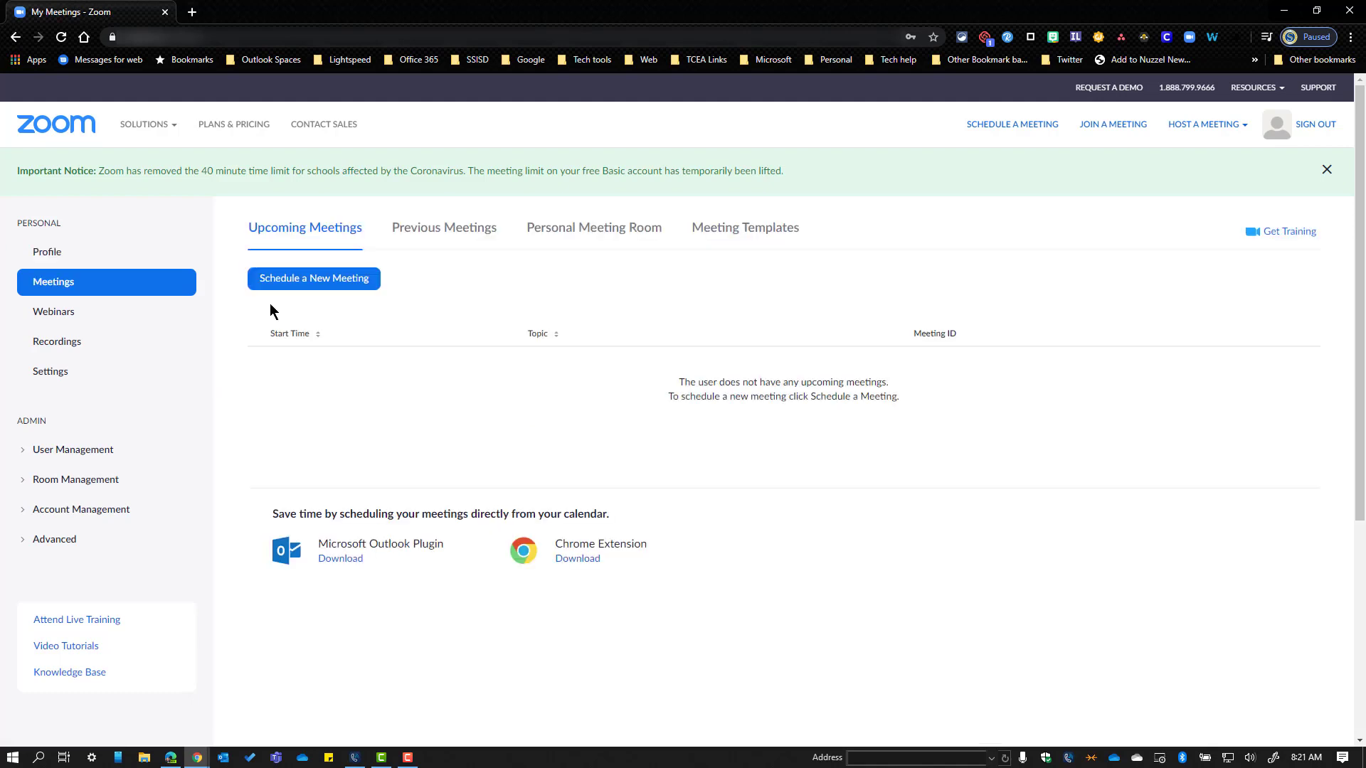
click(317, 280)
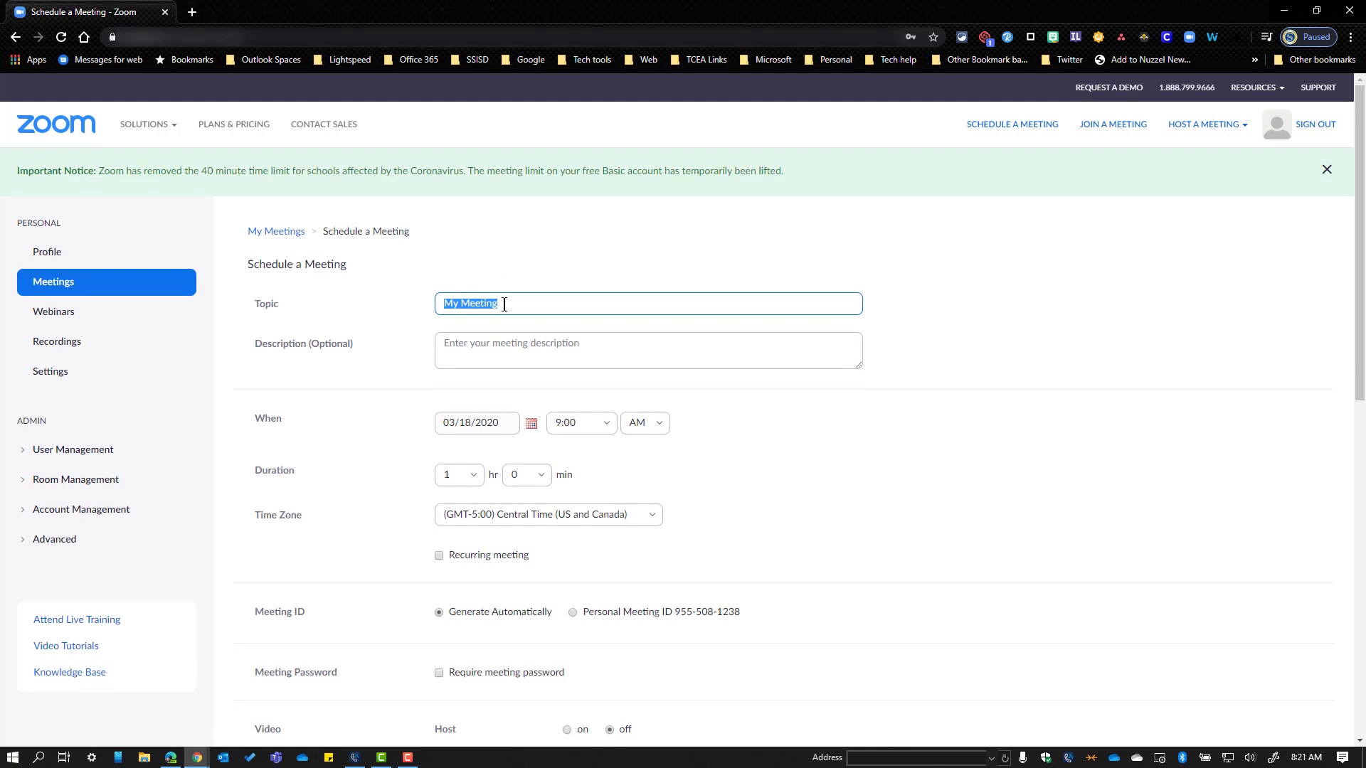
scroll(507, 349, down, 4)
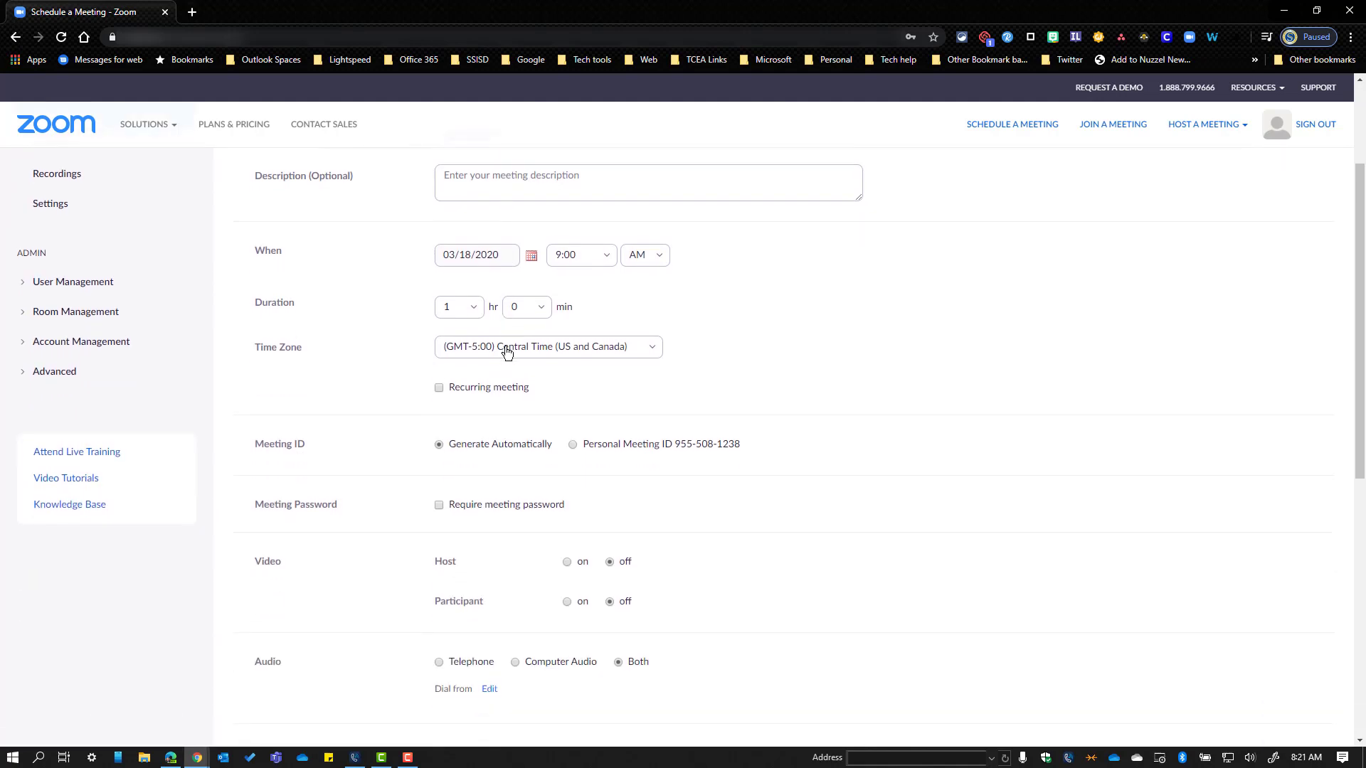
scroll(508, 352, up, 4)
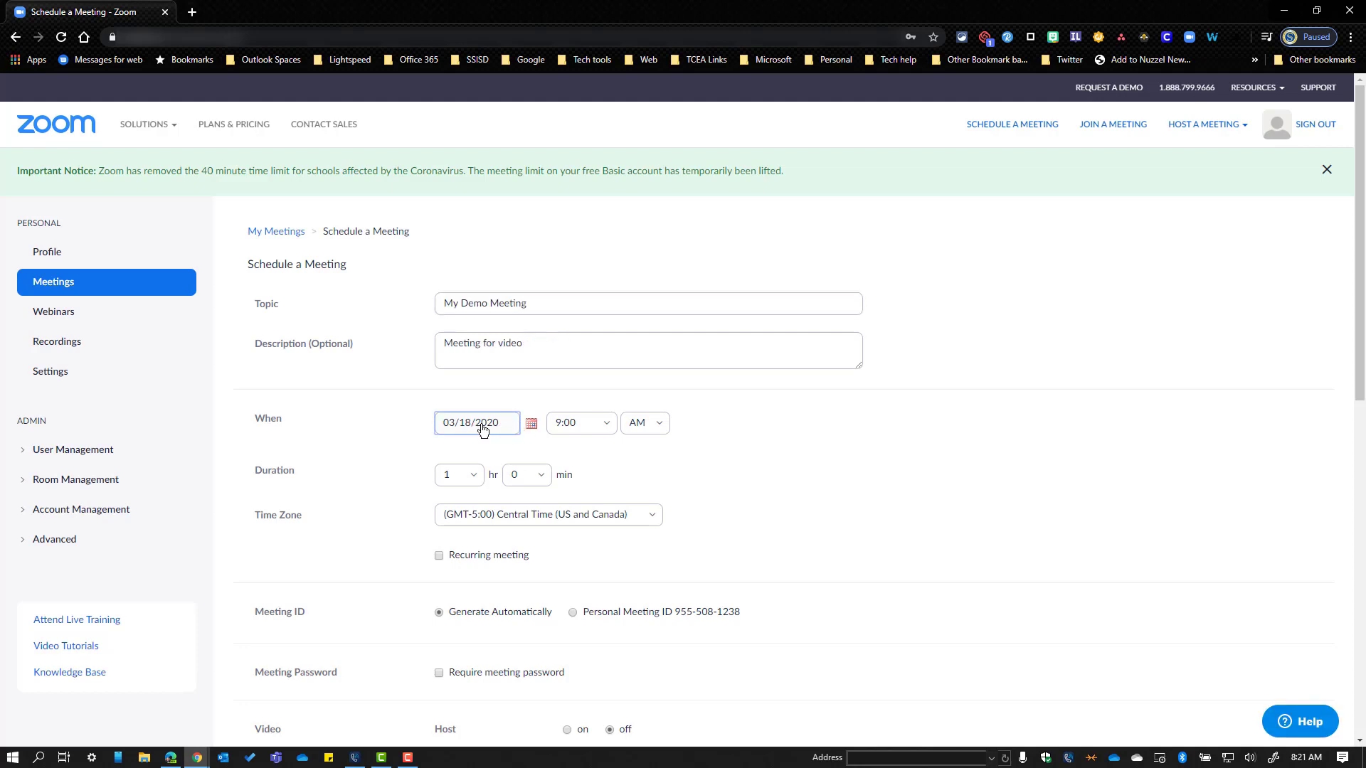
Set the meeting's date to 03/25/2020 and its start time to 1:00.
click(528, 426)
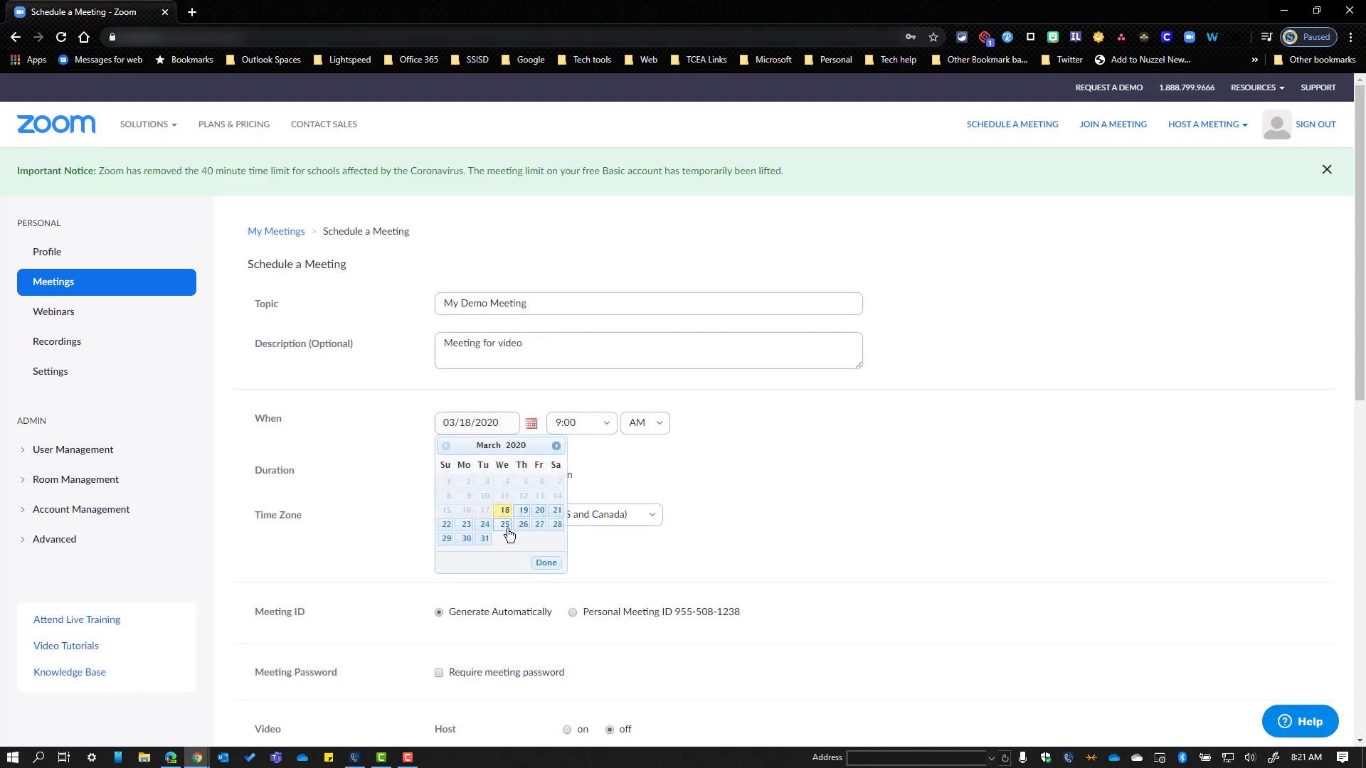
click(505, 527)
click(609, 430)
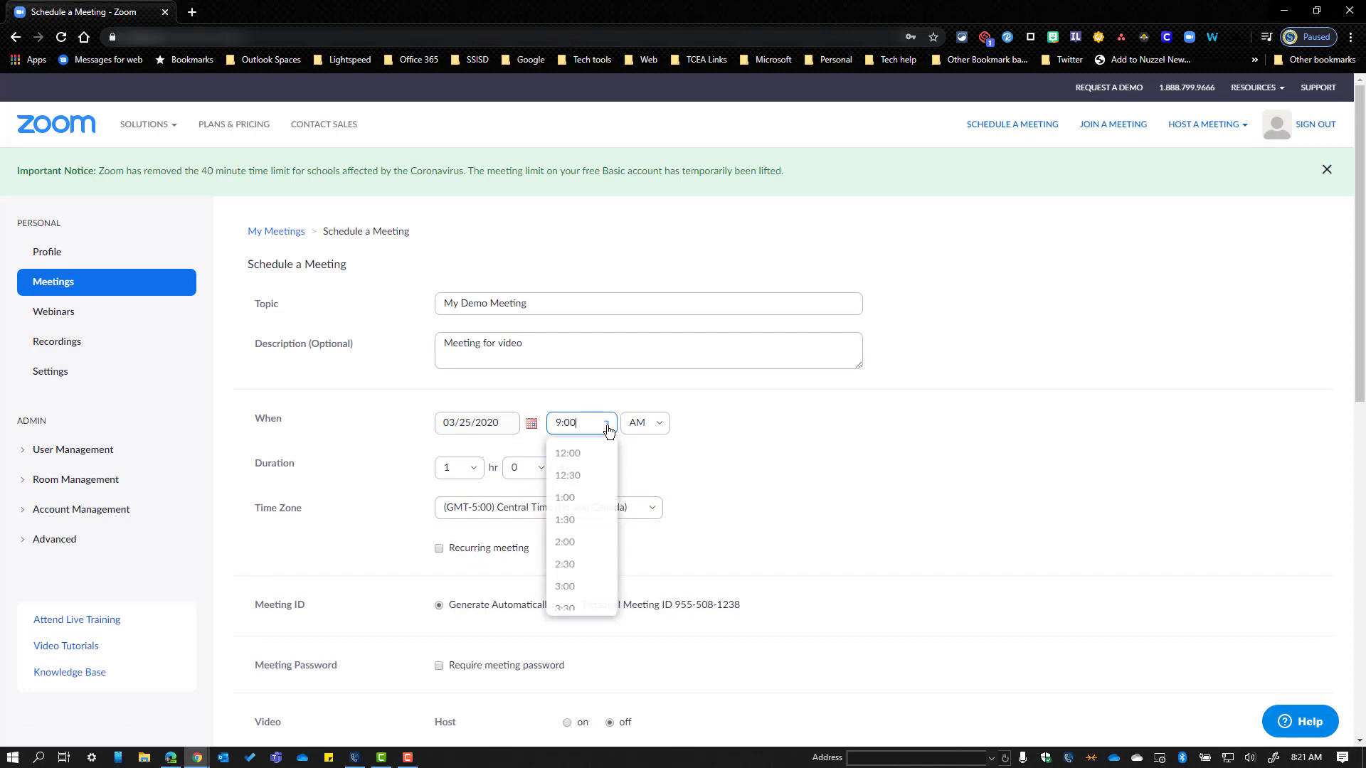
click(575, 496)
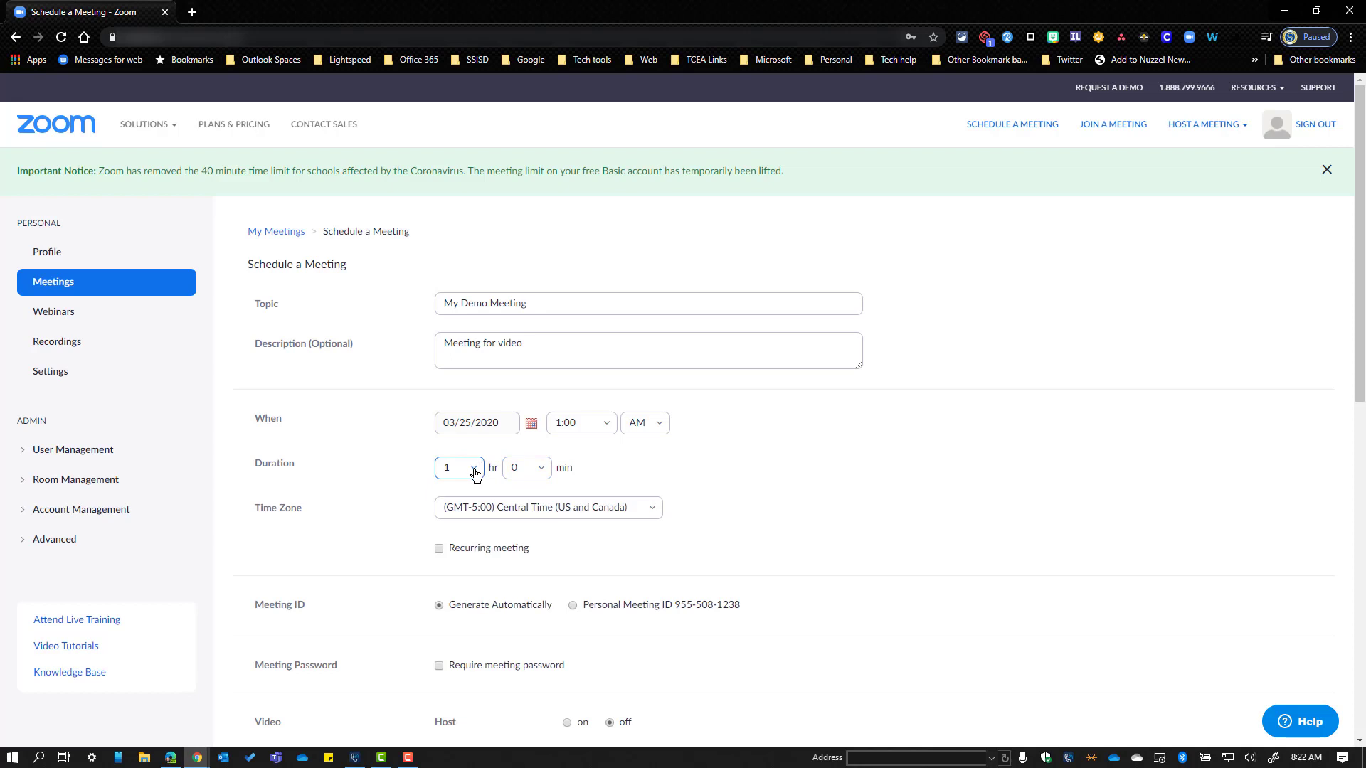
Set the meeting's duration to 0 hours and 45 minutes.
key(Tab)
key(Down)
key(Down)
key(Down)
key(shift+Tab)
key(Up)
Turn the host video on, enable muting participants upon entry without requiring a meeting password, and save the scheduled meeting.
scroll(484, 488, down, 1)
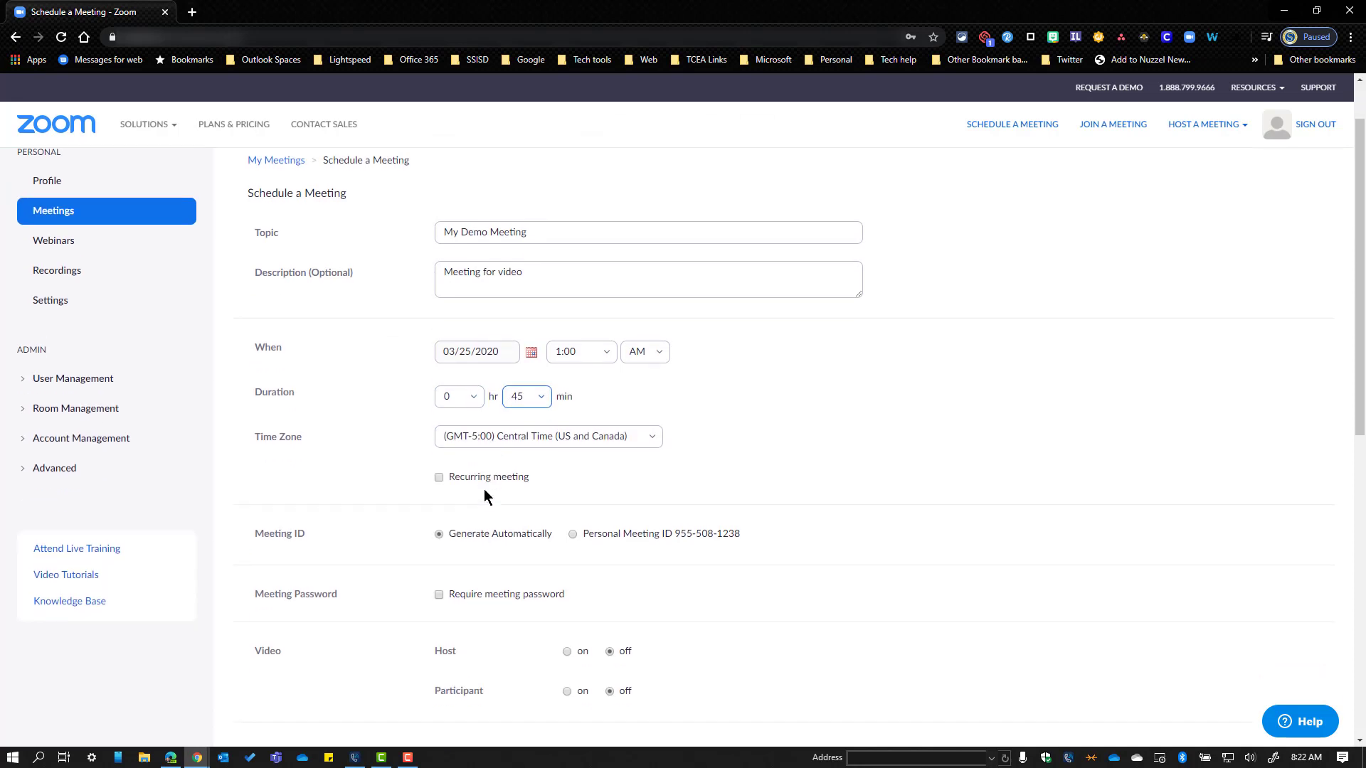
scroll(527, 456, down, 3)
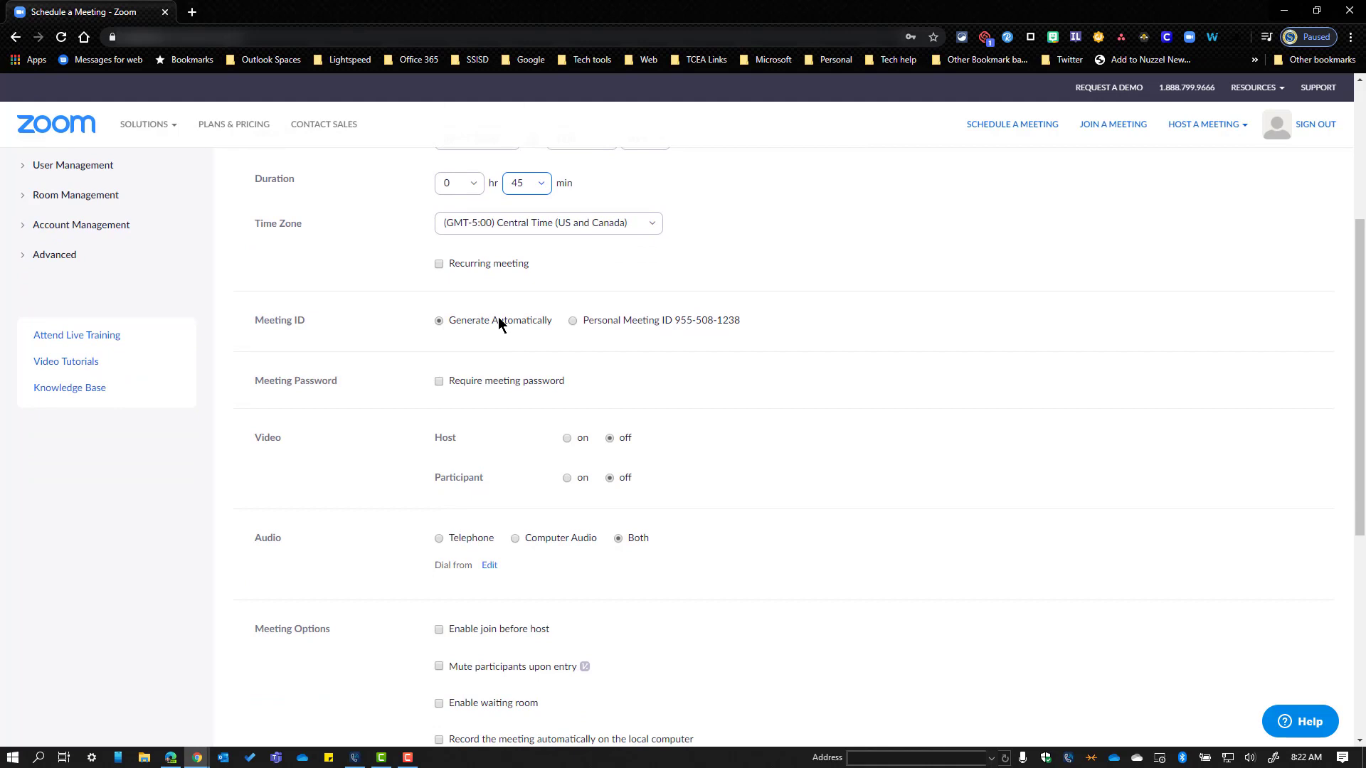
click(439, 382)
click(440, 383)
scroll(608, 618, down, 3)
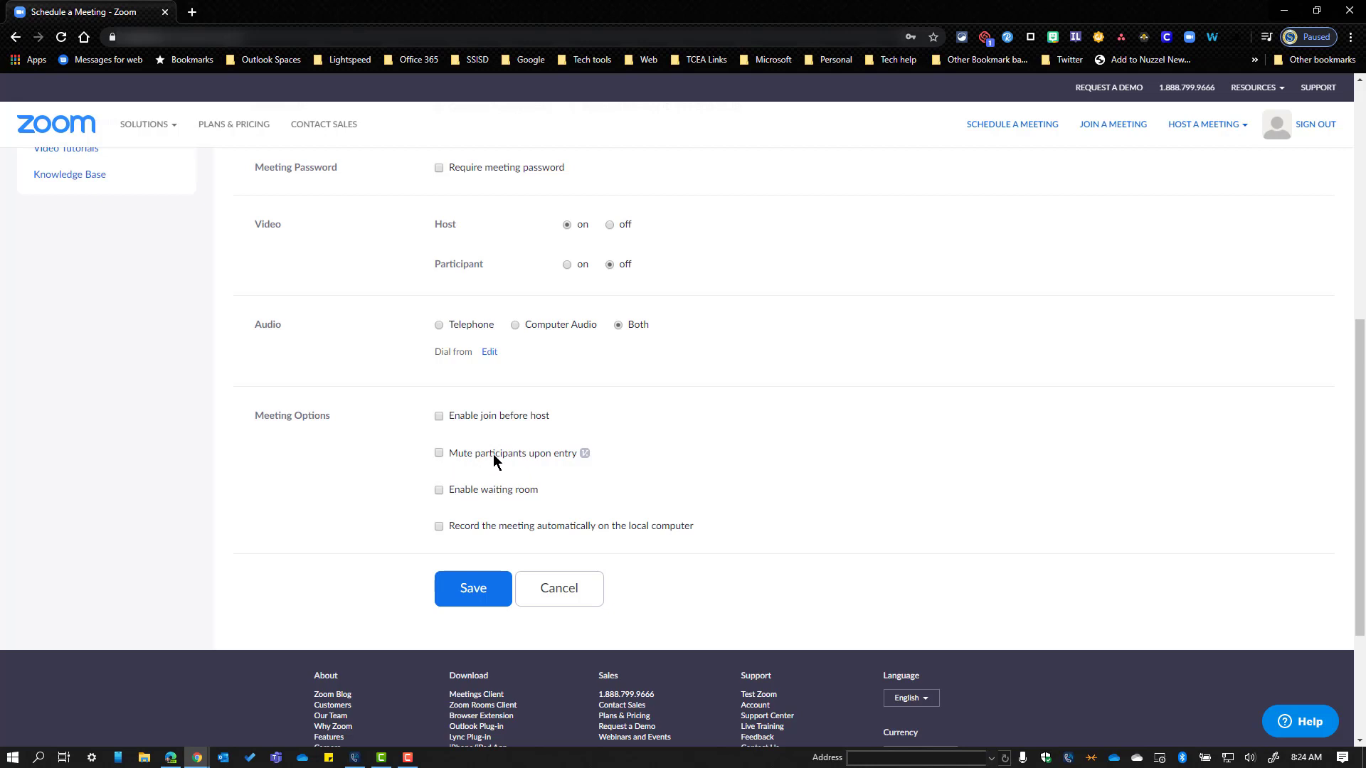
click(440, 453)
click(473, 593)
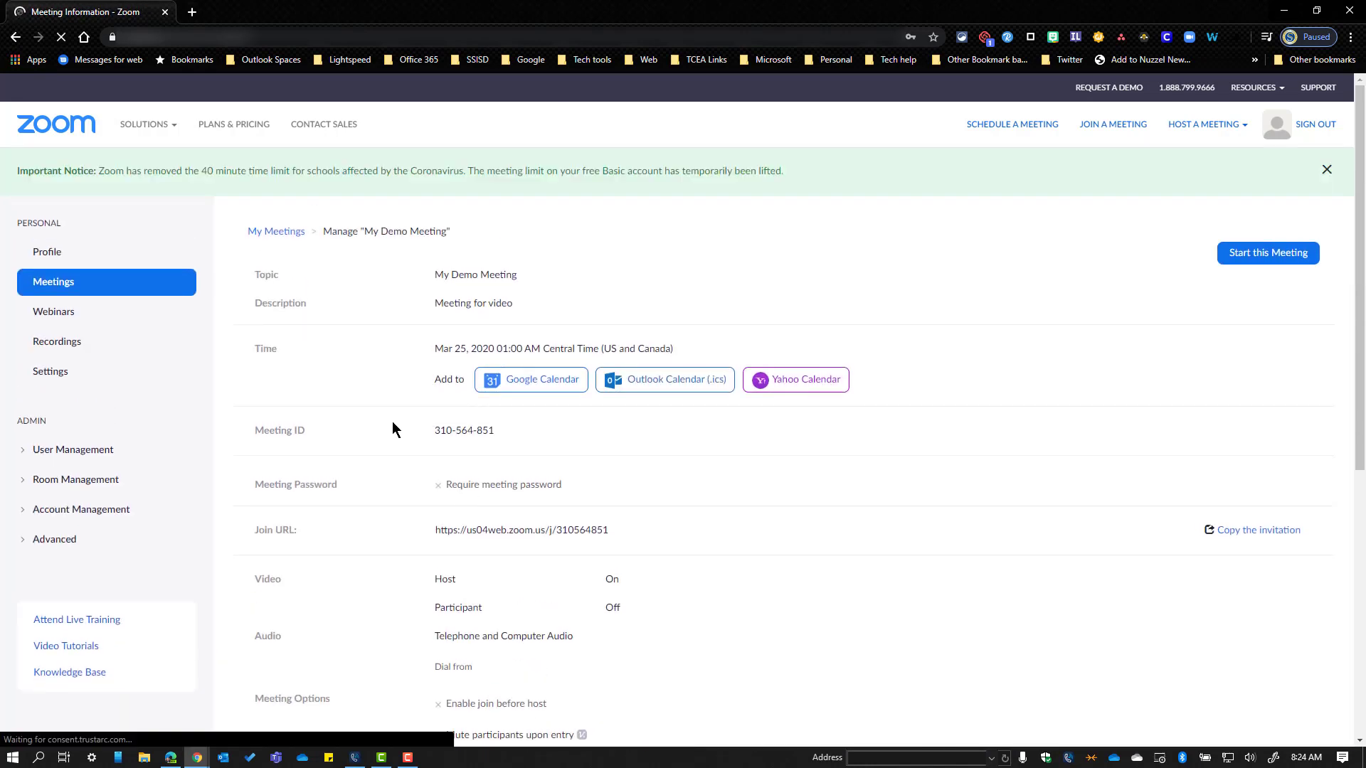
Open the details of "My Demo Meeting" from the list of upcoming meetings.
click(45, 286)
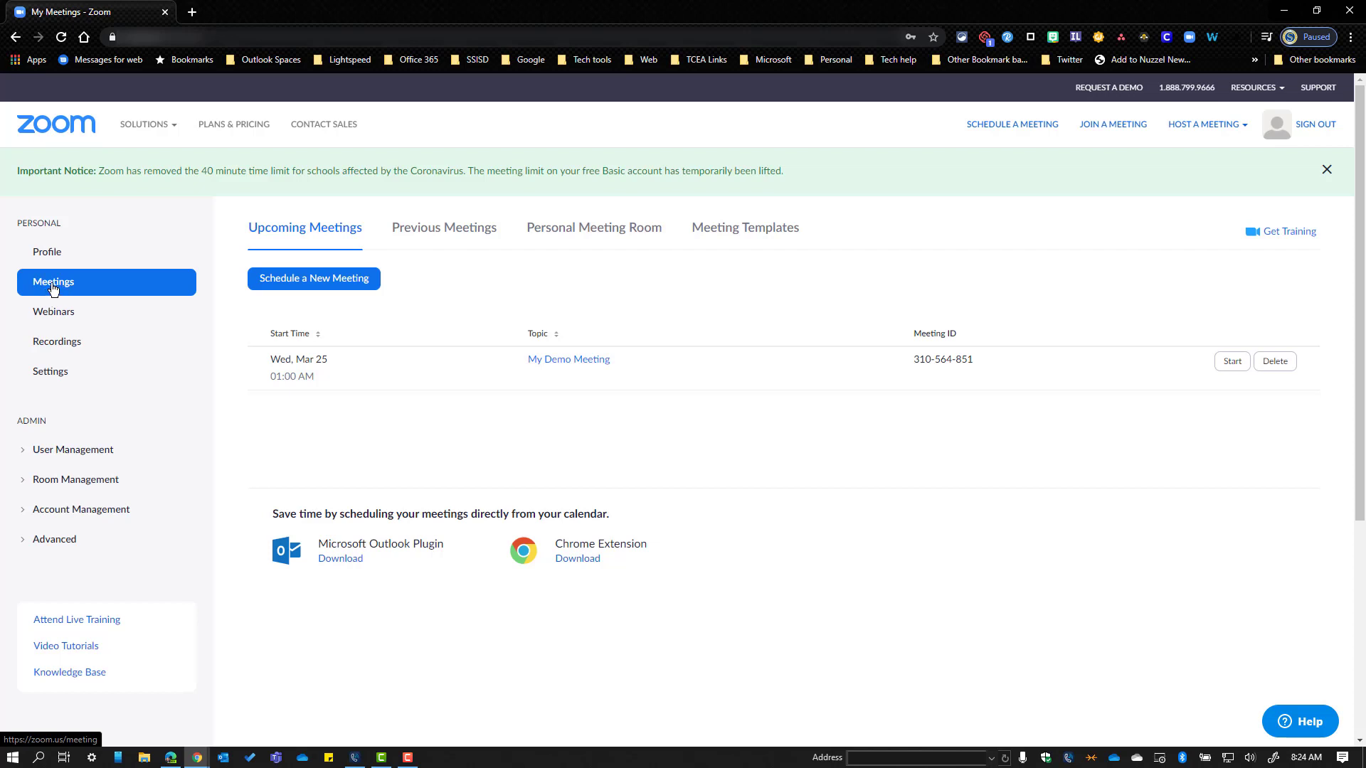
click(562, 365)
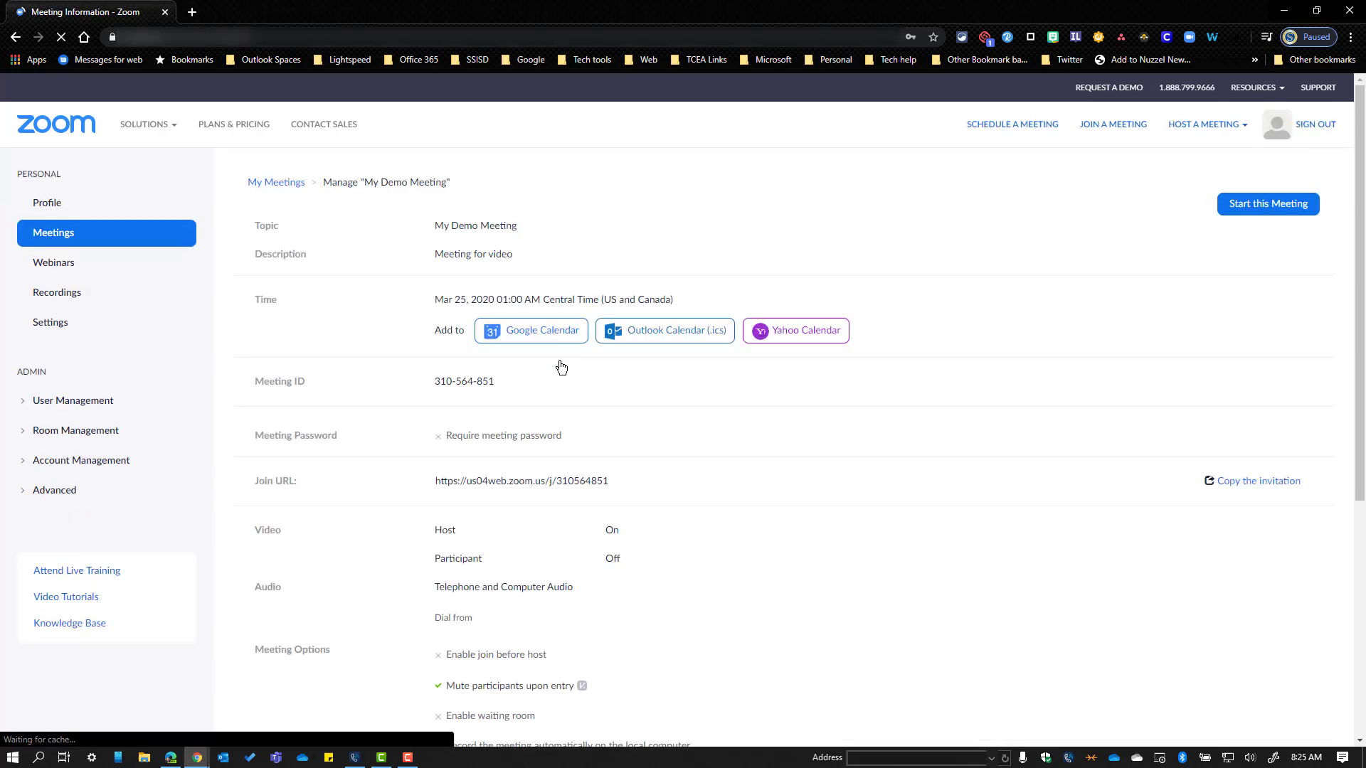